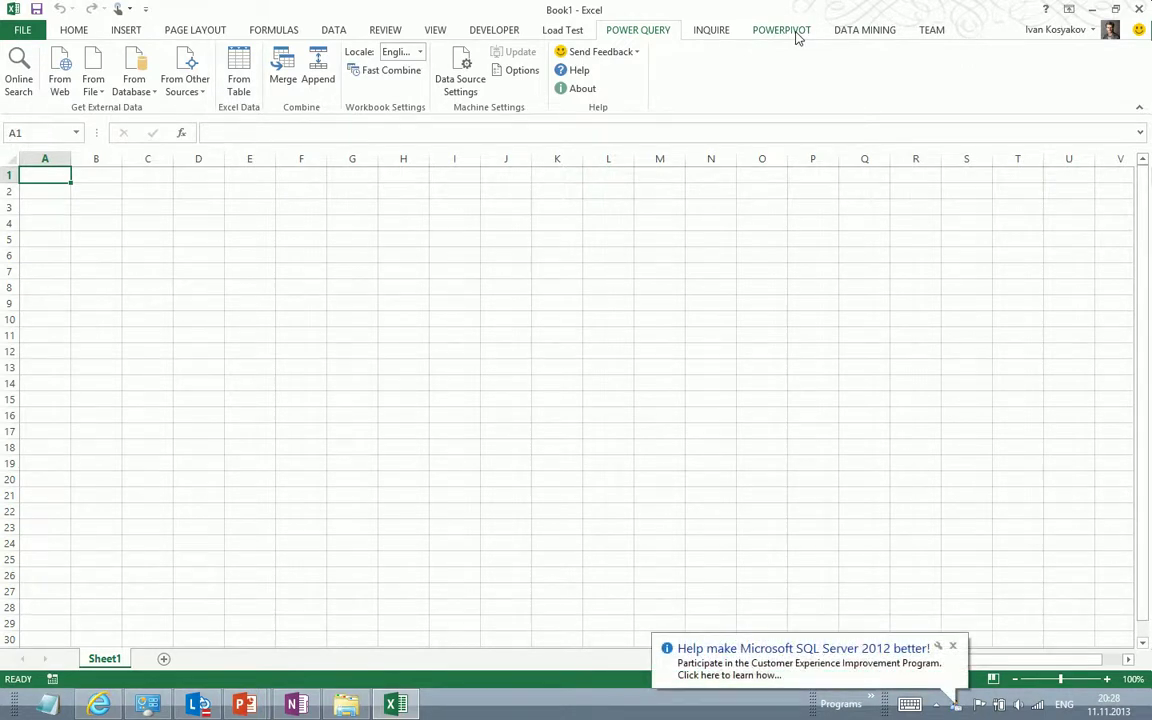
Connect Power Query to Windows Azure HDInsight, enter the Blob Storage account name, and open the account's container
click(797, 37)
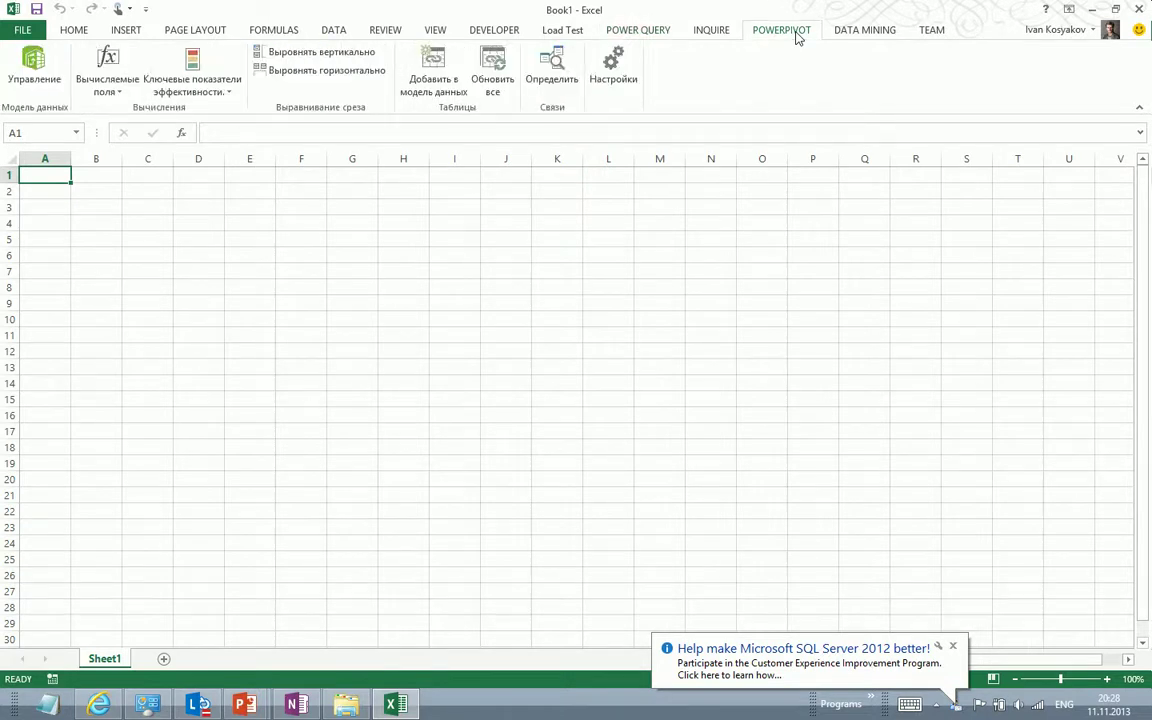
click(651, 37)
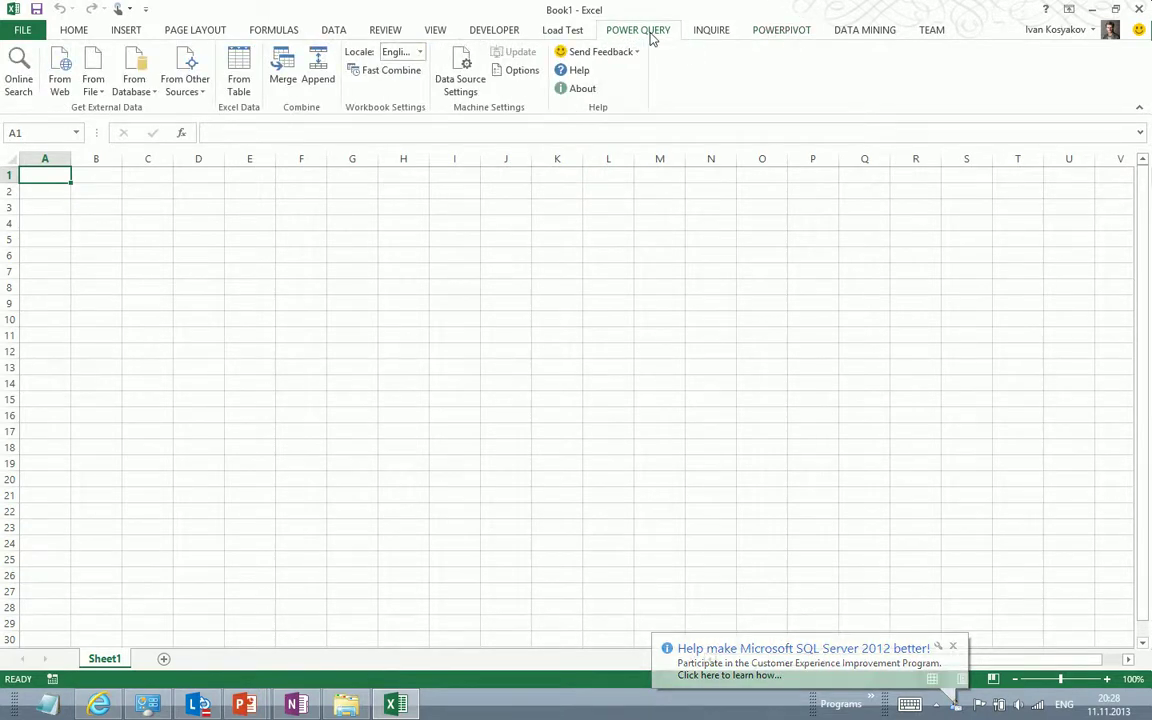
click(175, 94)
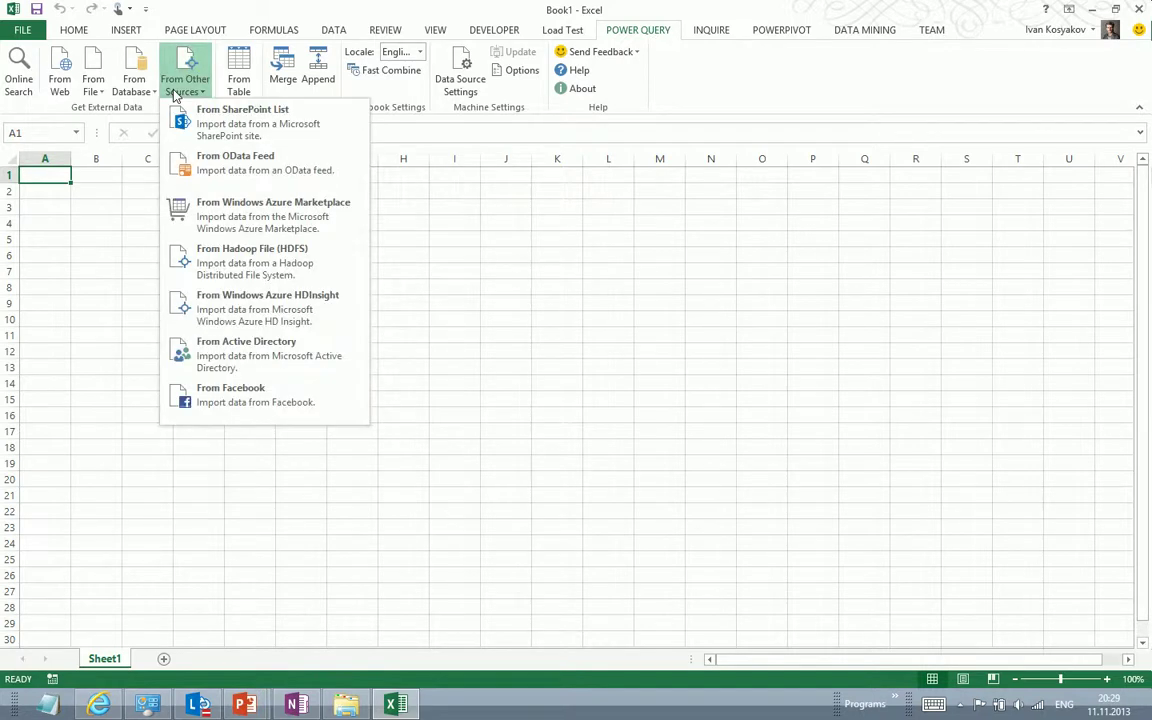
click(250, 311)
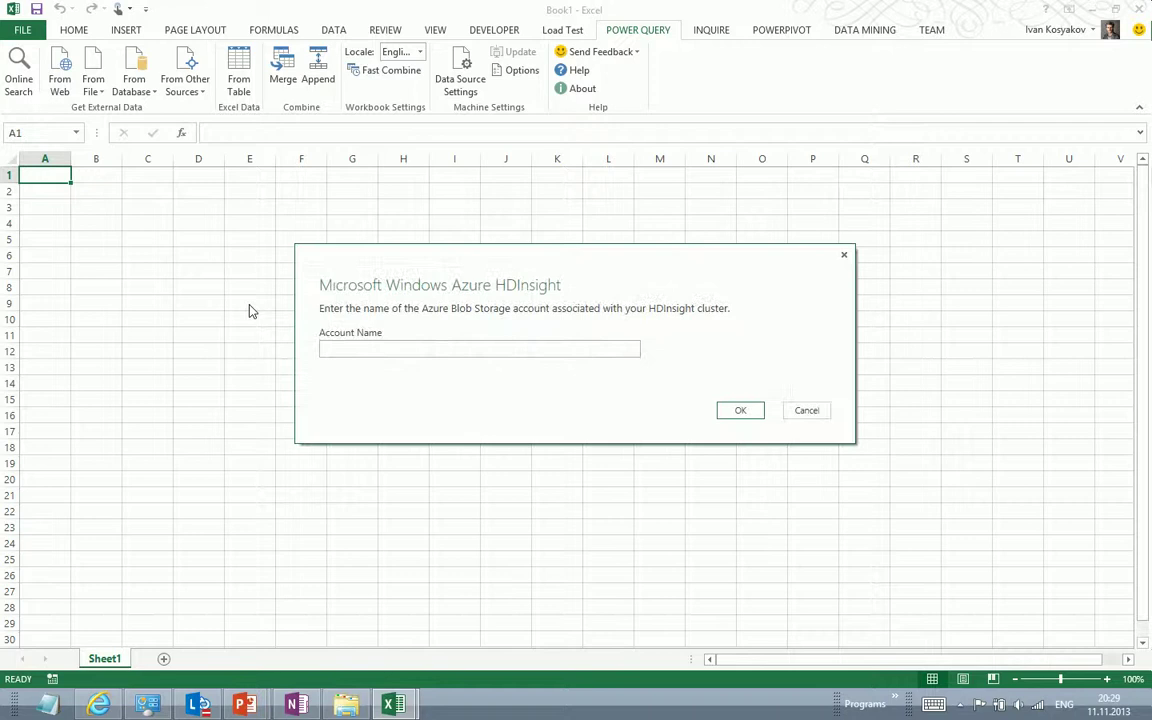
text(i)
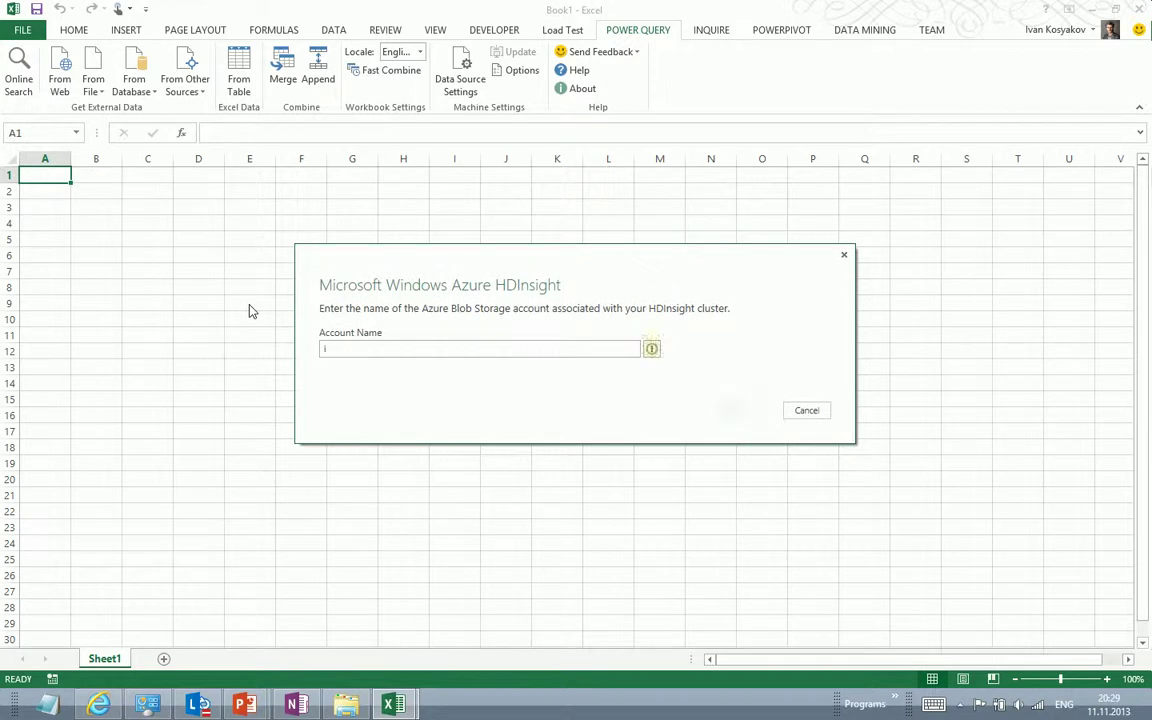
text(vankstorage)
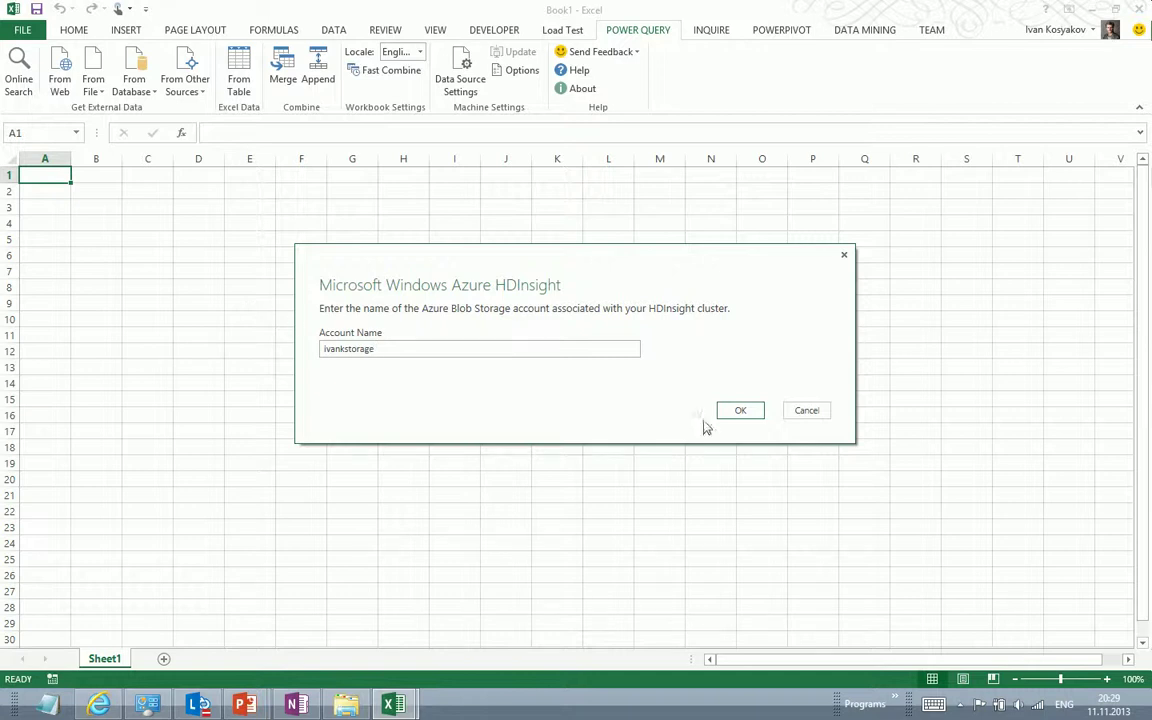
click(755, 413)
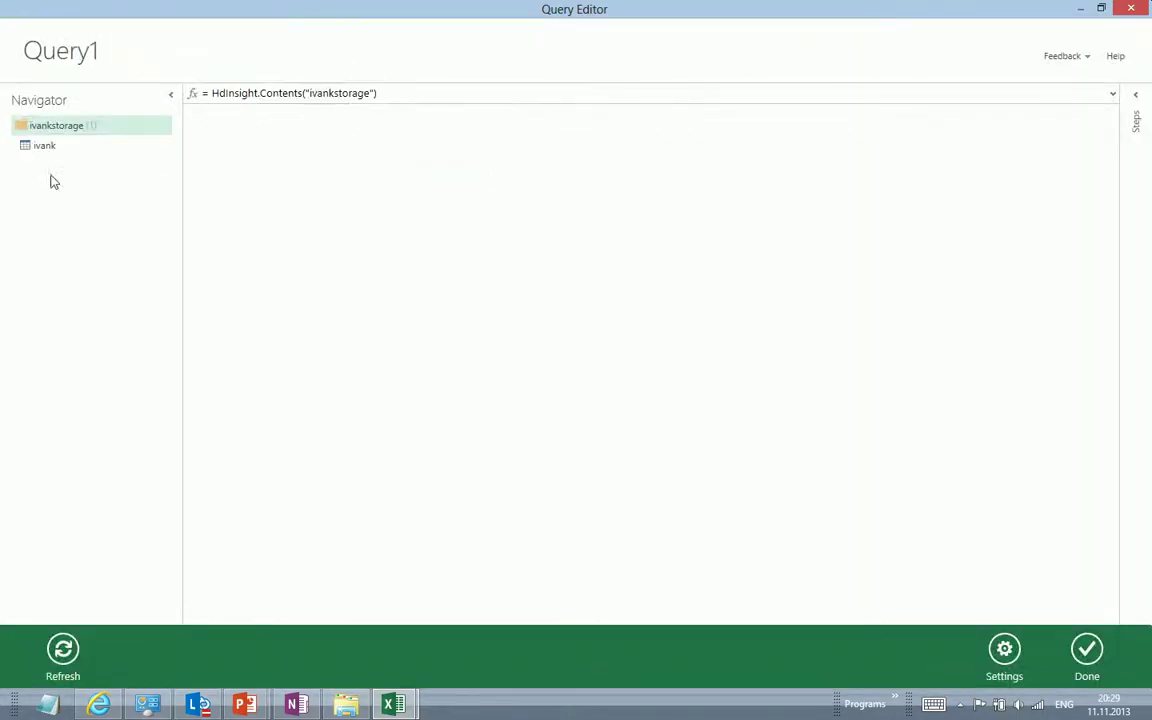
click(32, 150)
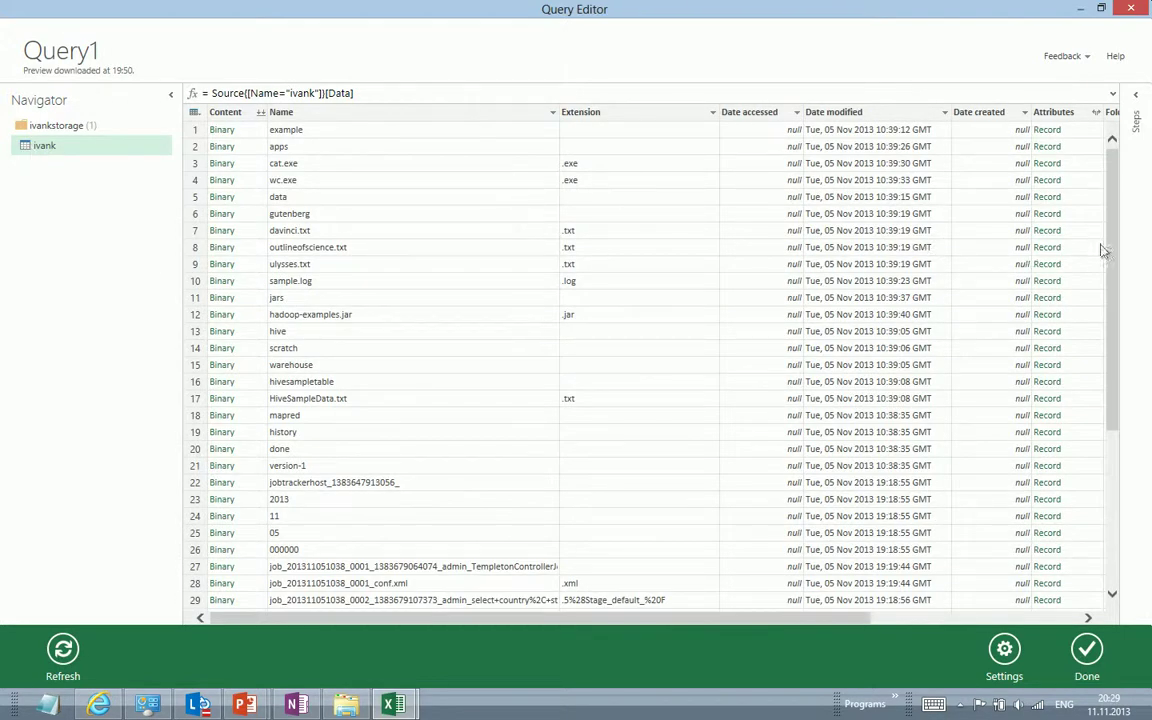
Filter the Folder Path column to only the stock_aggregates folder, using "aggrega" to find it among the values
drag(1113, 244, 1110, 178)
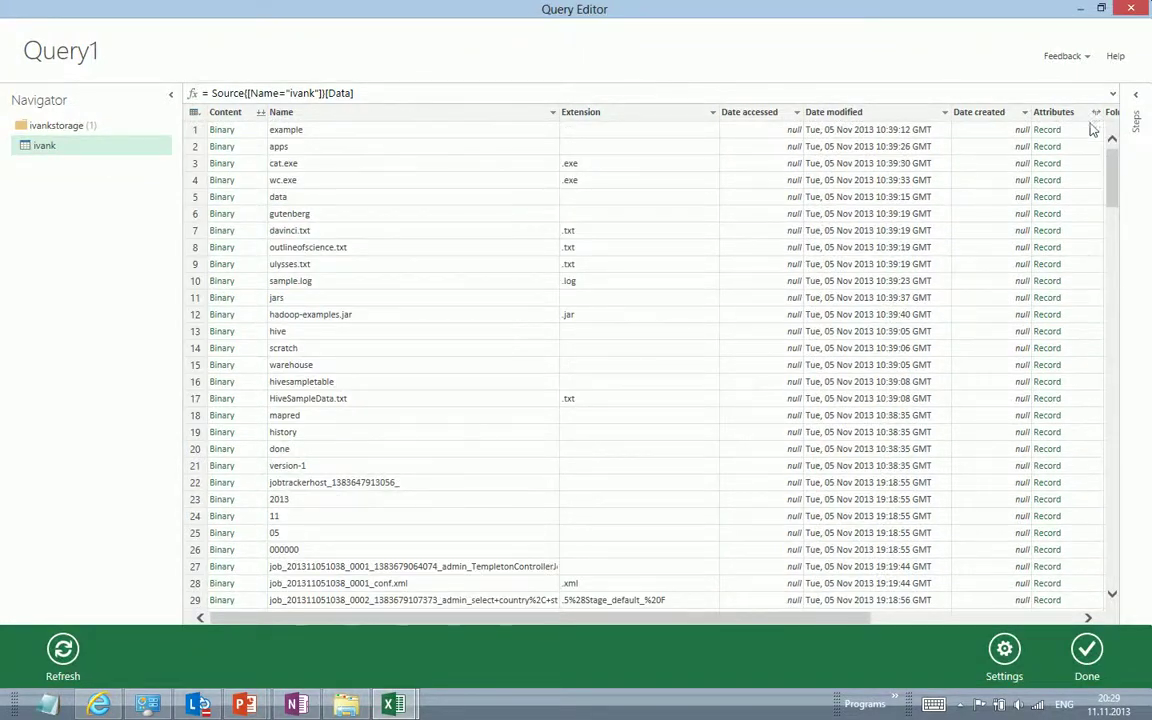
click(1036, 619)
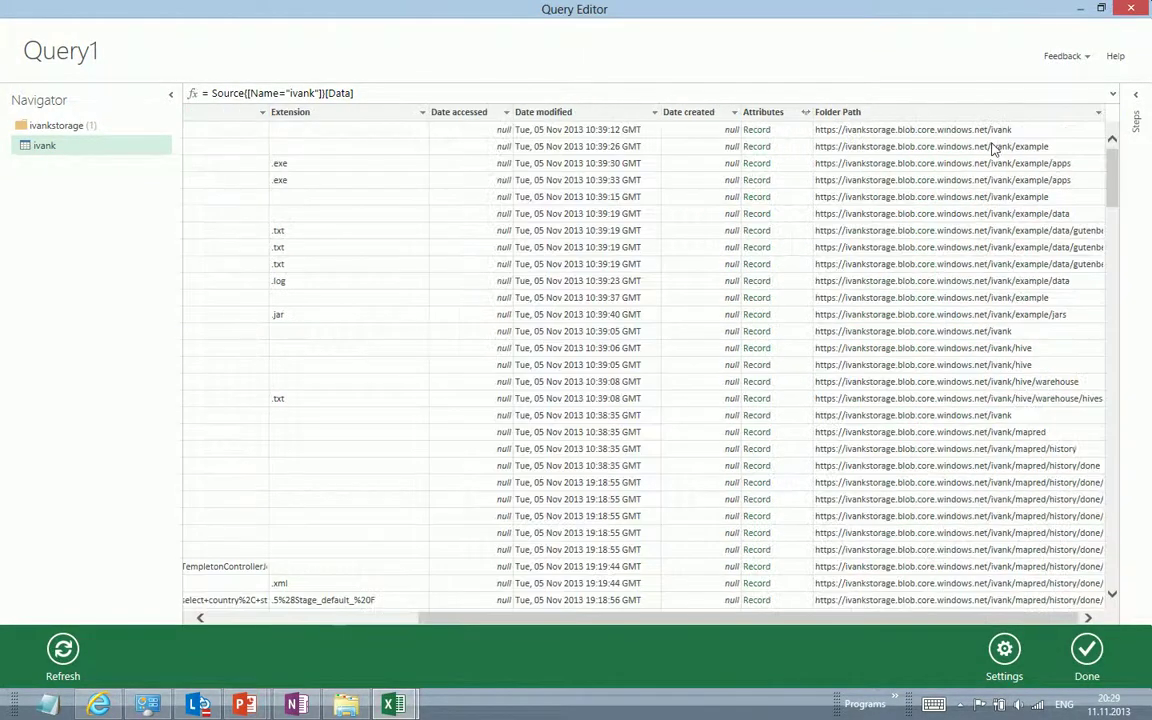
click(1098, 114)
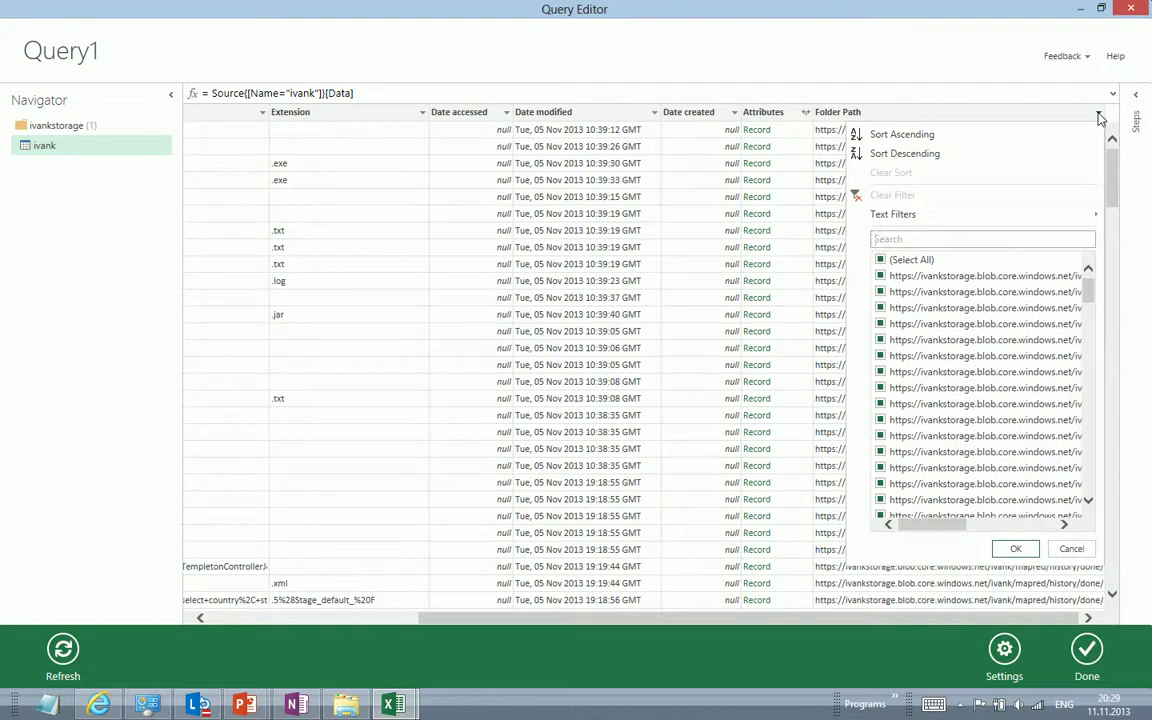
click(881, 260)
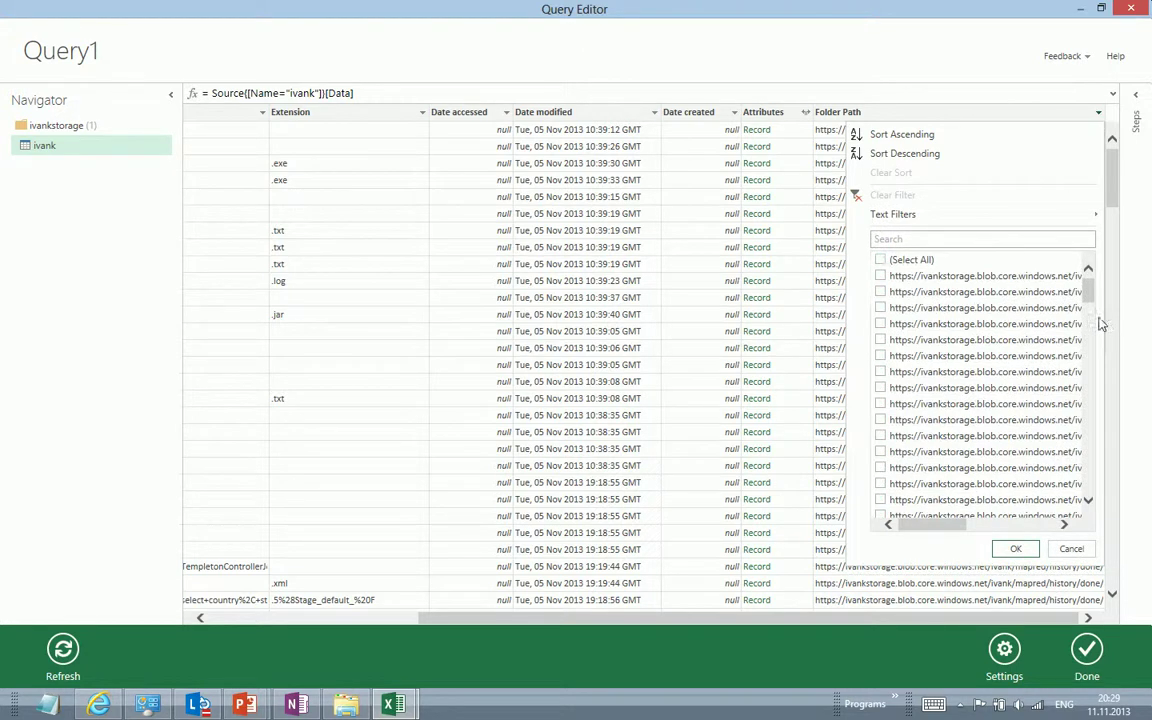
click(963, 237)
text(aggrege)
key(BackSpace)
text(a)
click(893, 277)
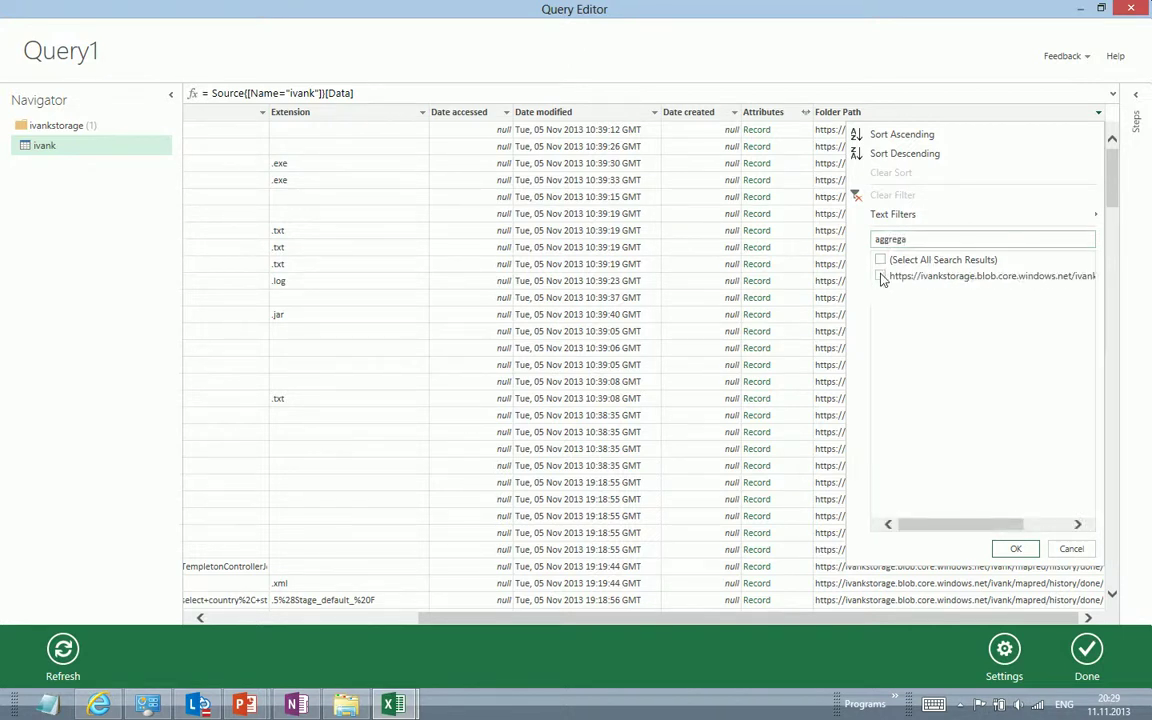
click(1015, 550)
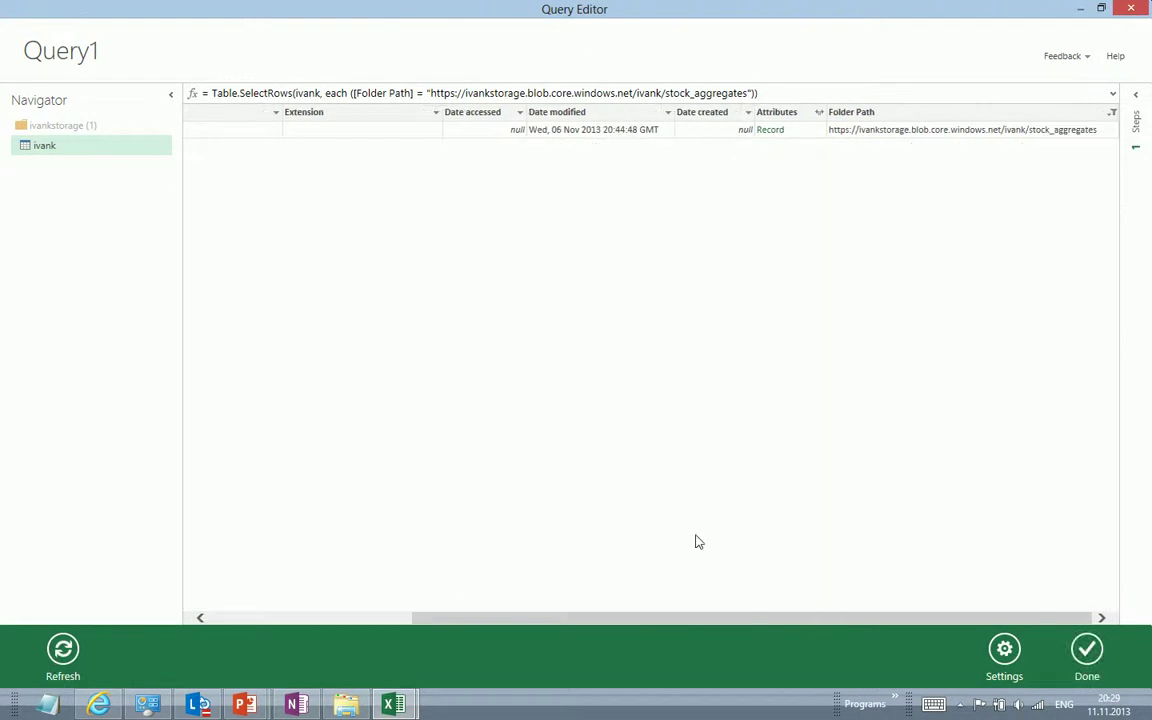
Open the binary content of file 000000_0 and split Column1 by comma at each occurrence of the delimiter
click(254, 618)
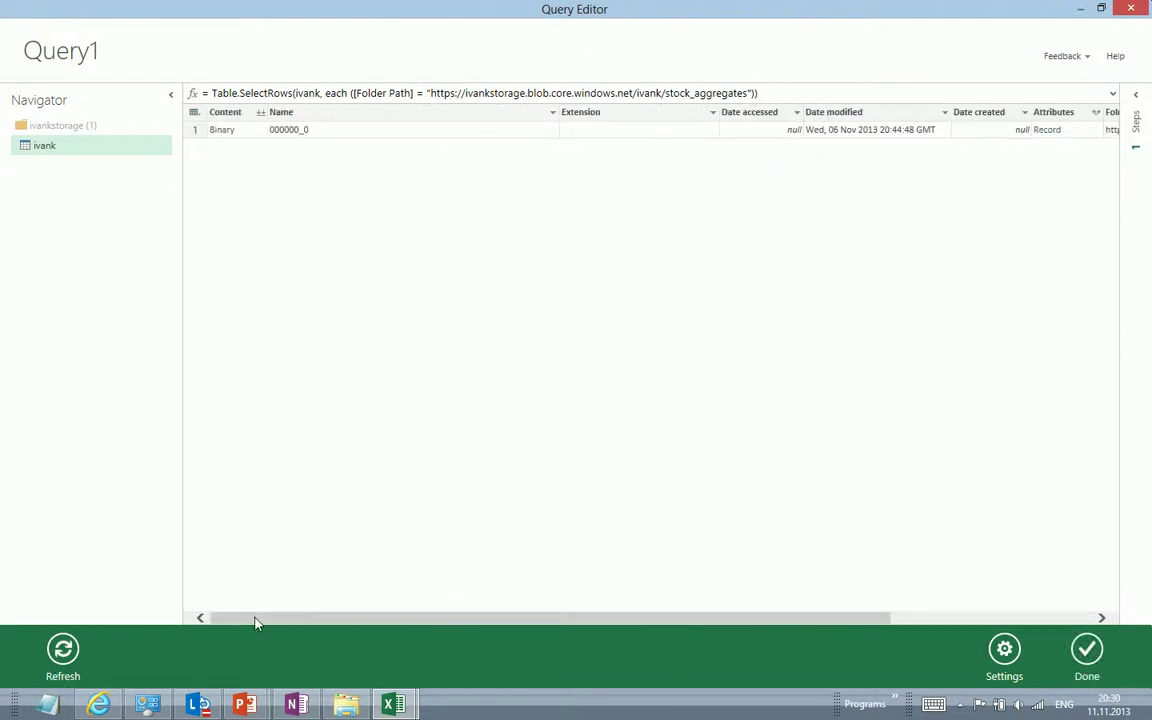
click(222, 132)
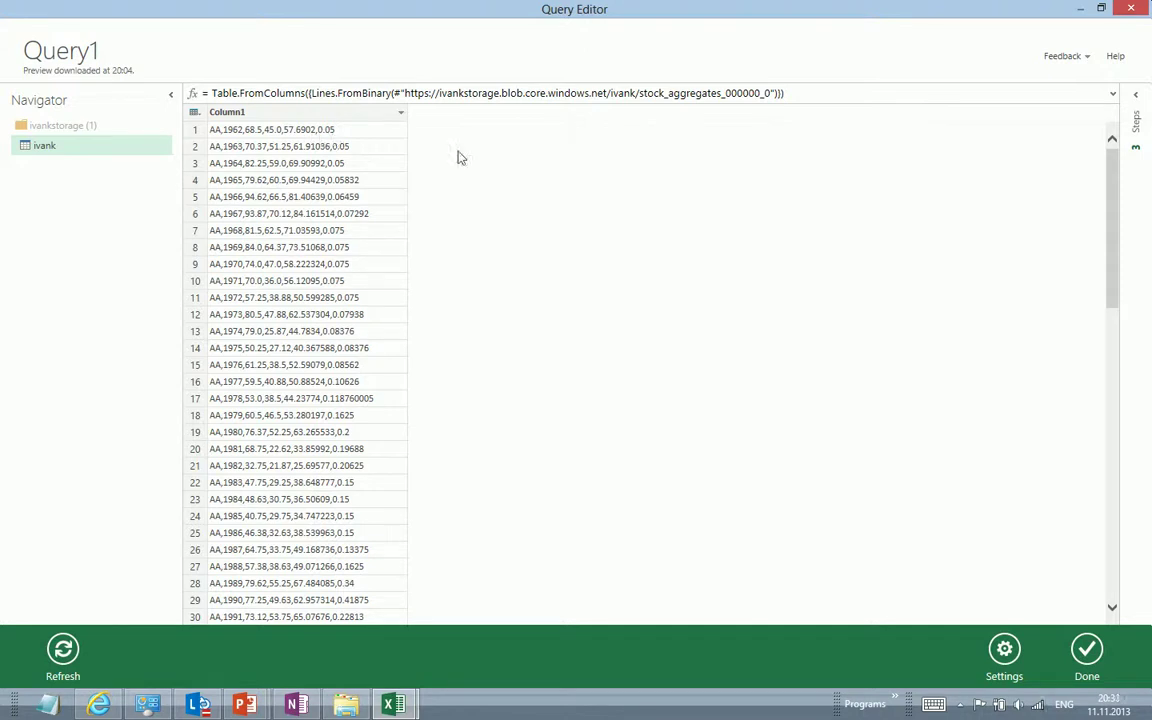
right_click(380, 118)
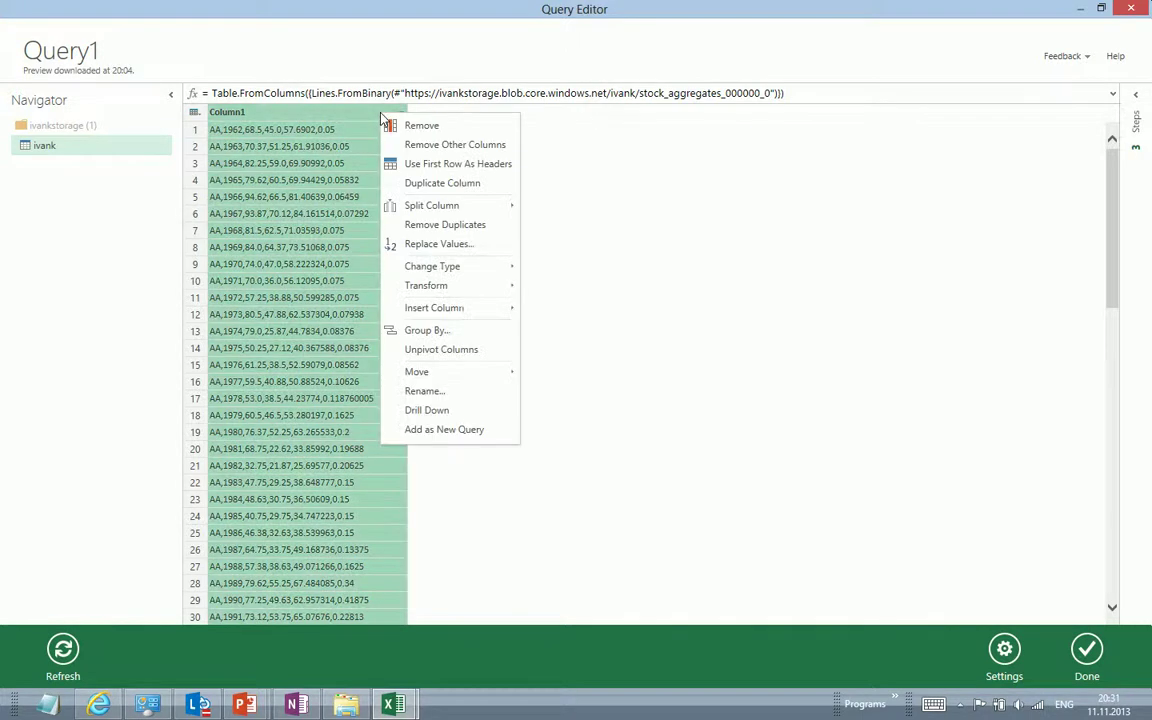
mouse_move(437, 211)
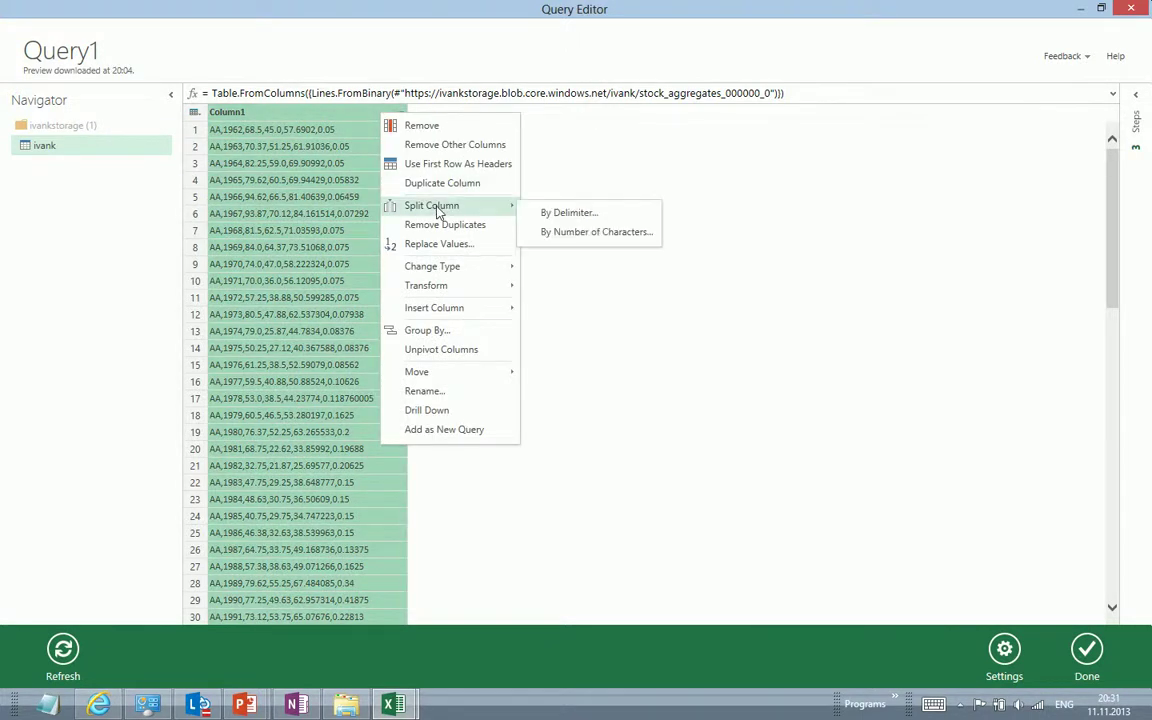
click(560, 213)
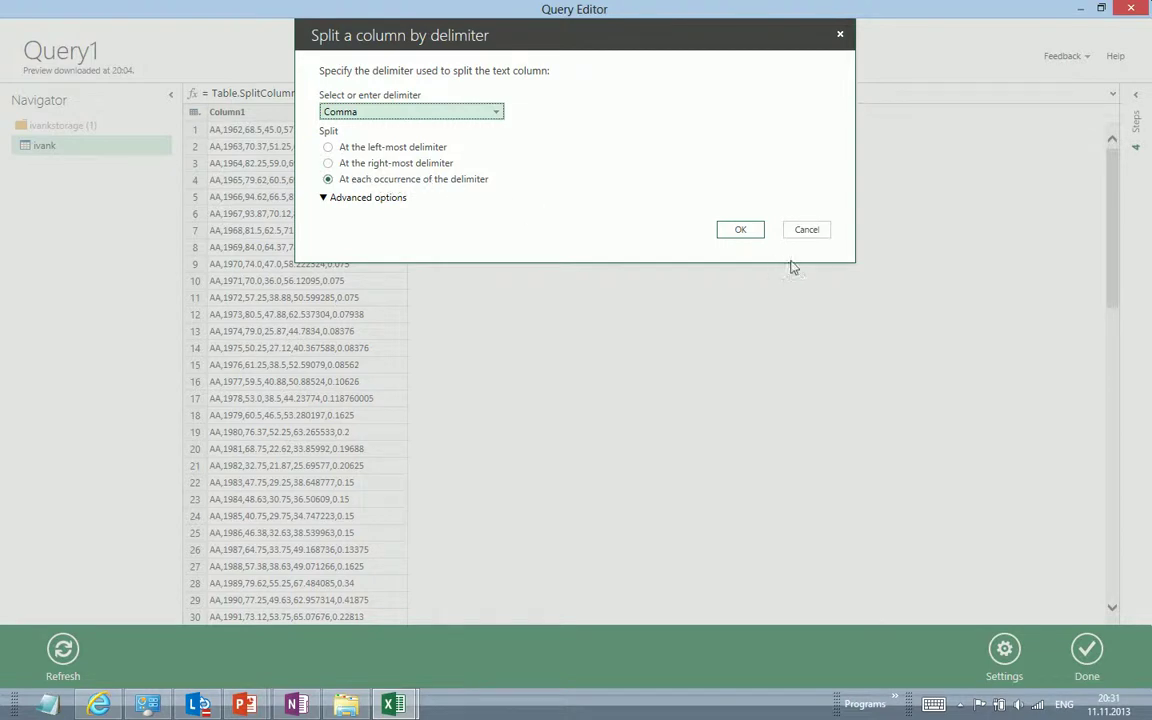
click(740, 229)
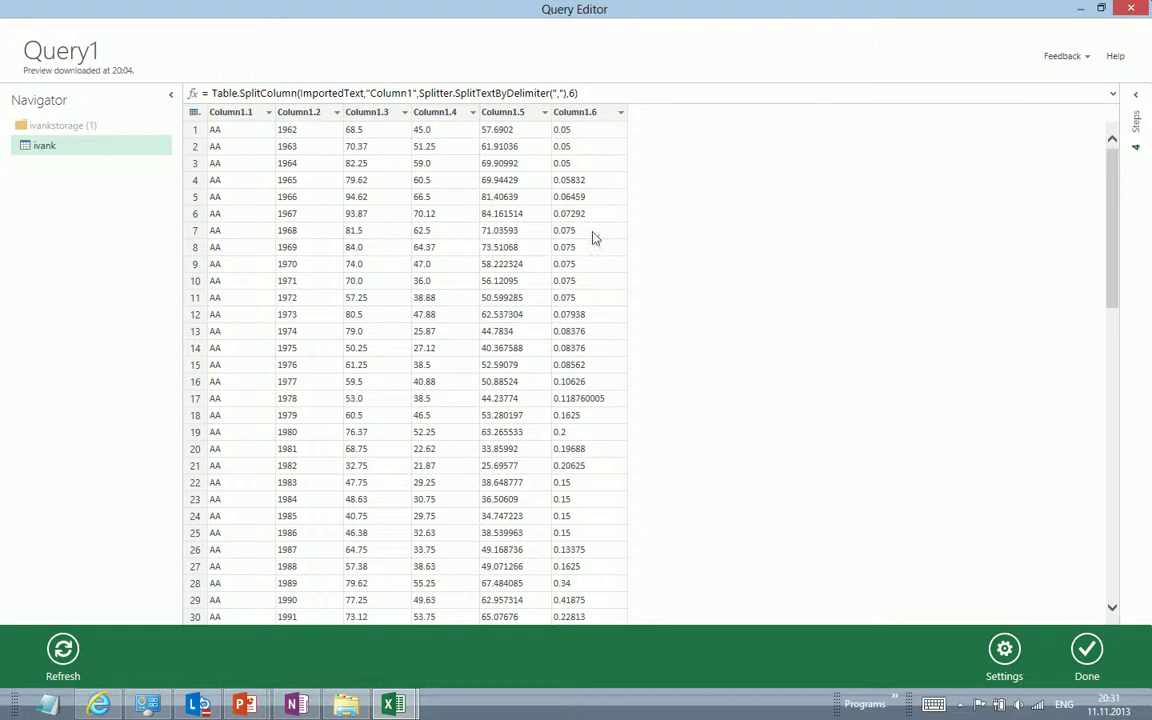
Rename the six split columns in order as Symbos, Years, High, Low, Close and Dividends
click(232, 116)
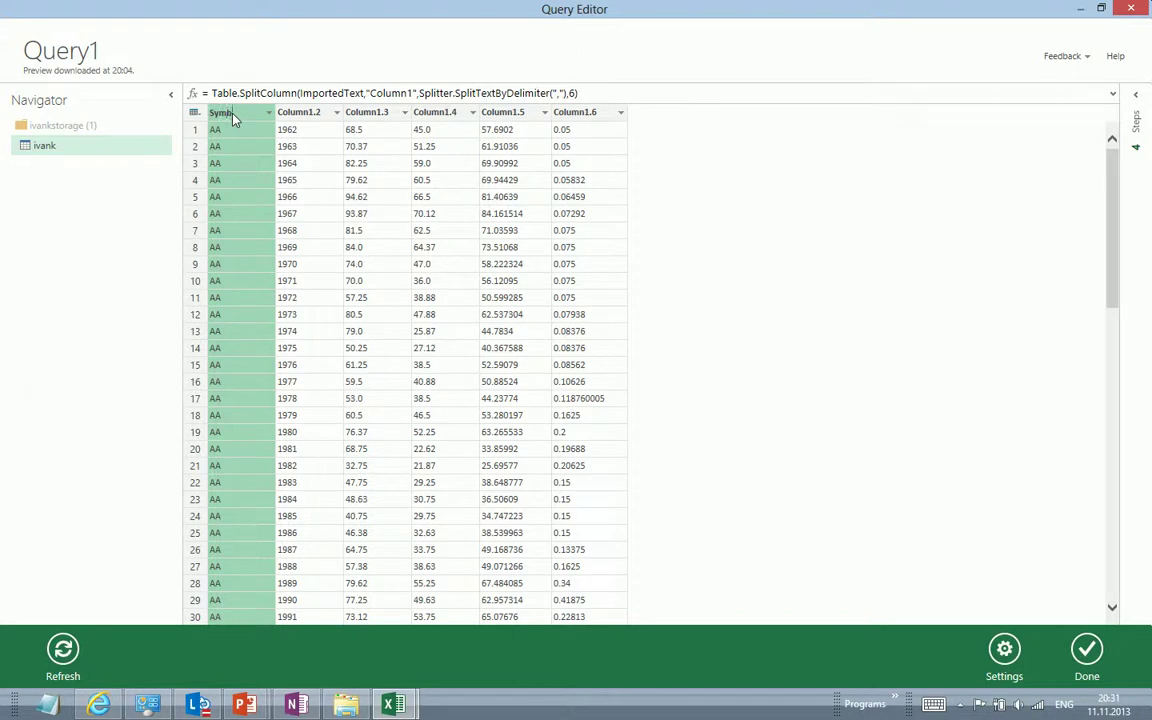
key(Return)
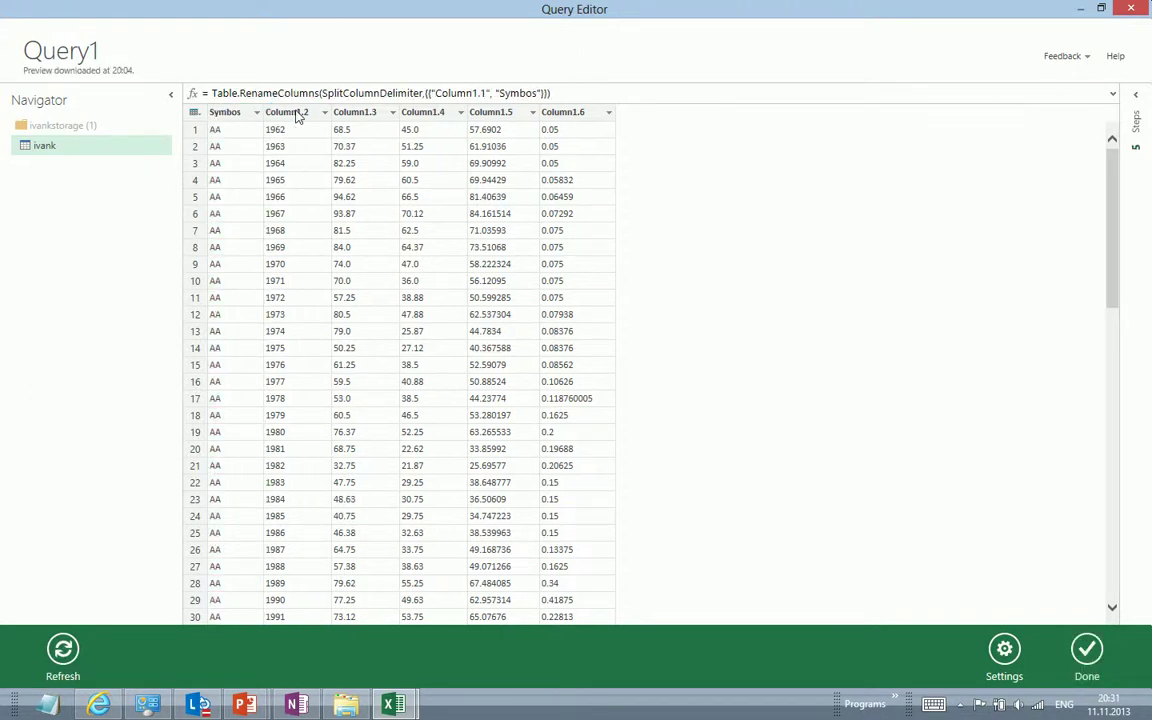
double_click(287, 112)
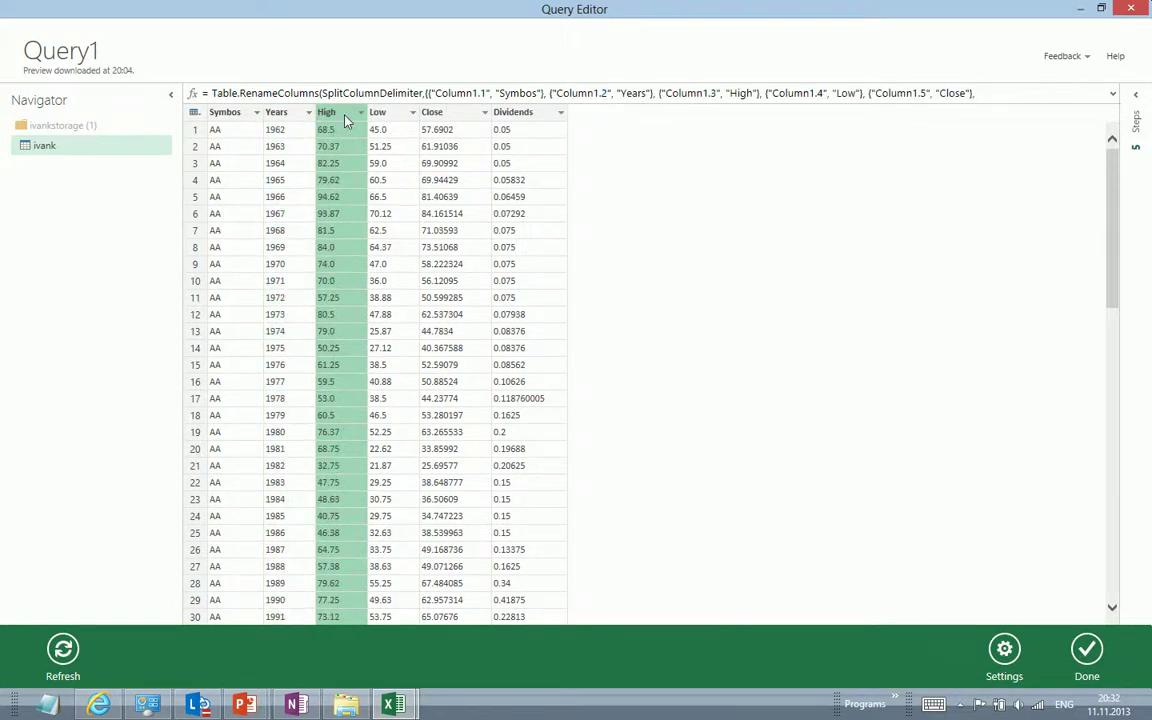
click(380, 114)
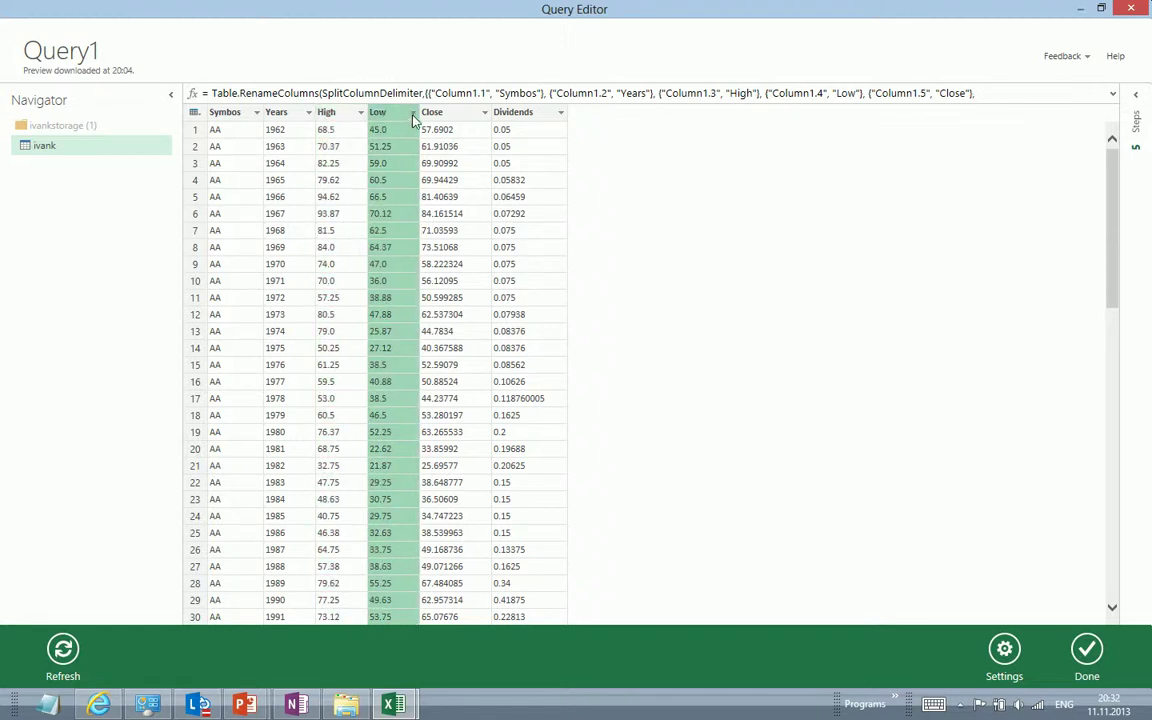
click(443, 117)
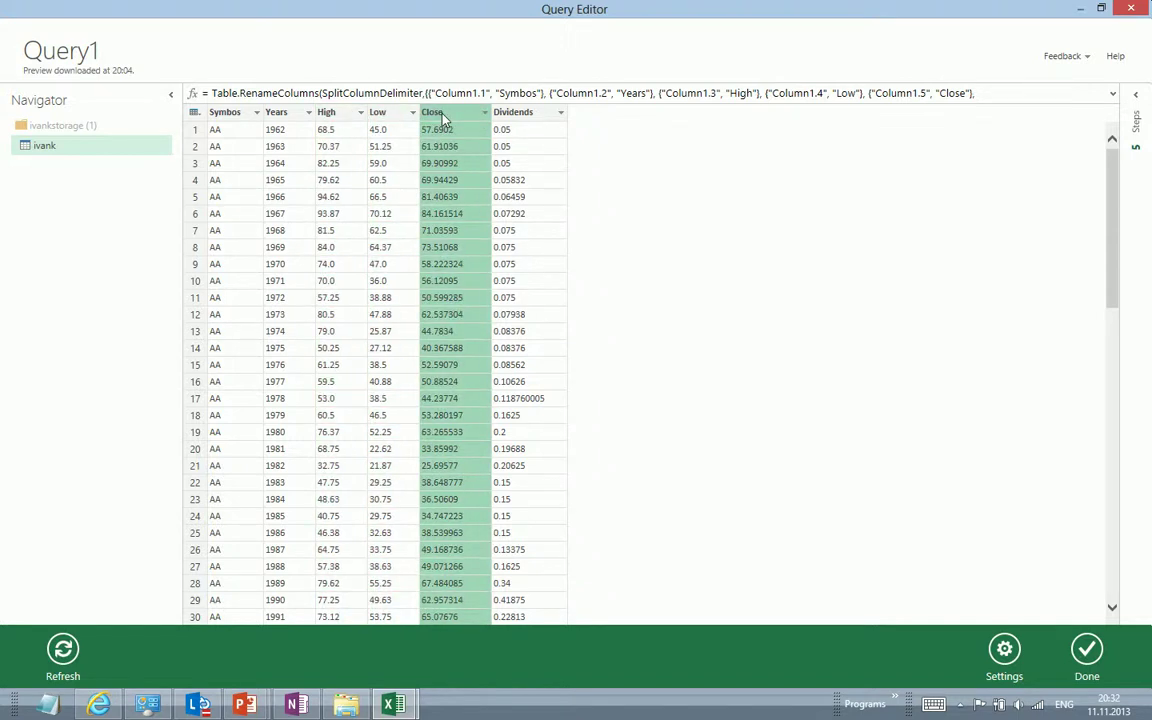
click(527, 116)
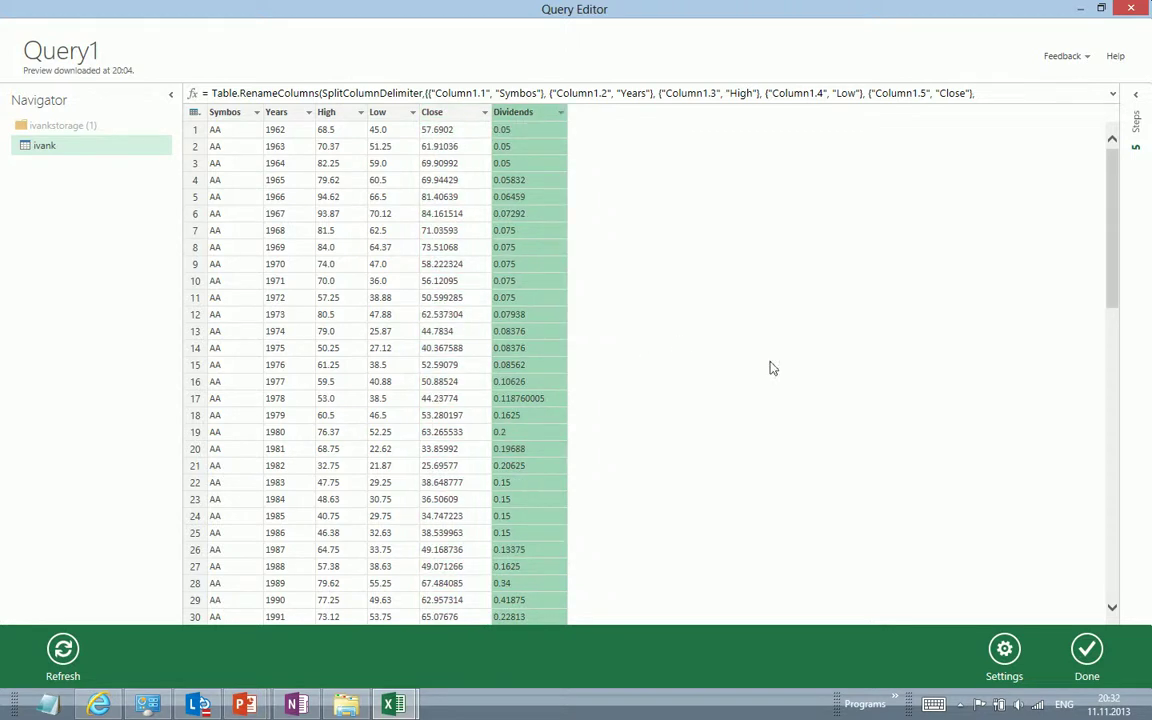
Show the list of applied query steps and finish the query to load its data into a worksheet
click(1135, 97)
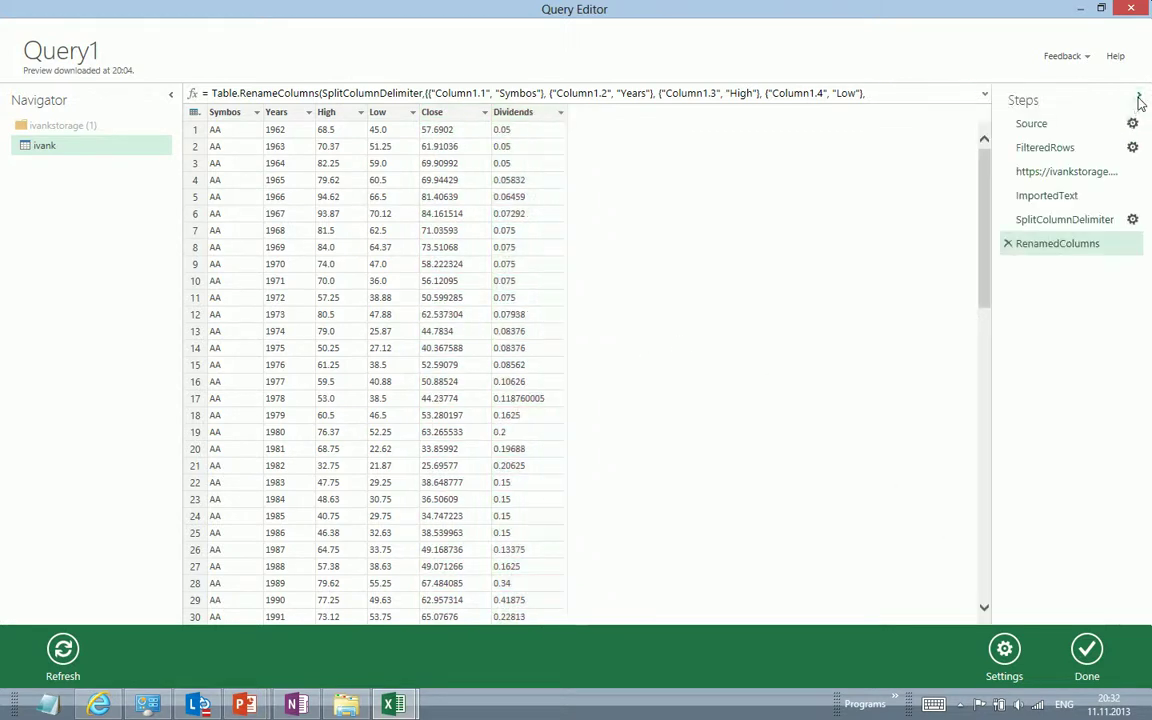
click(1087, 652)
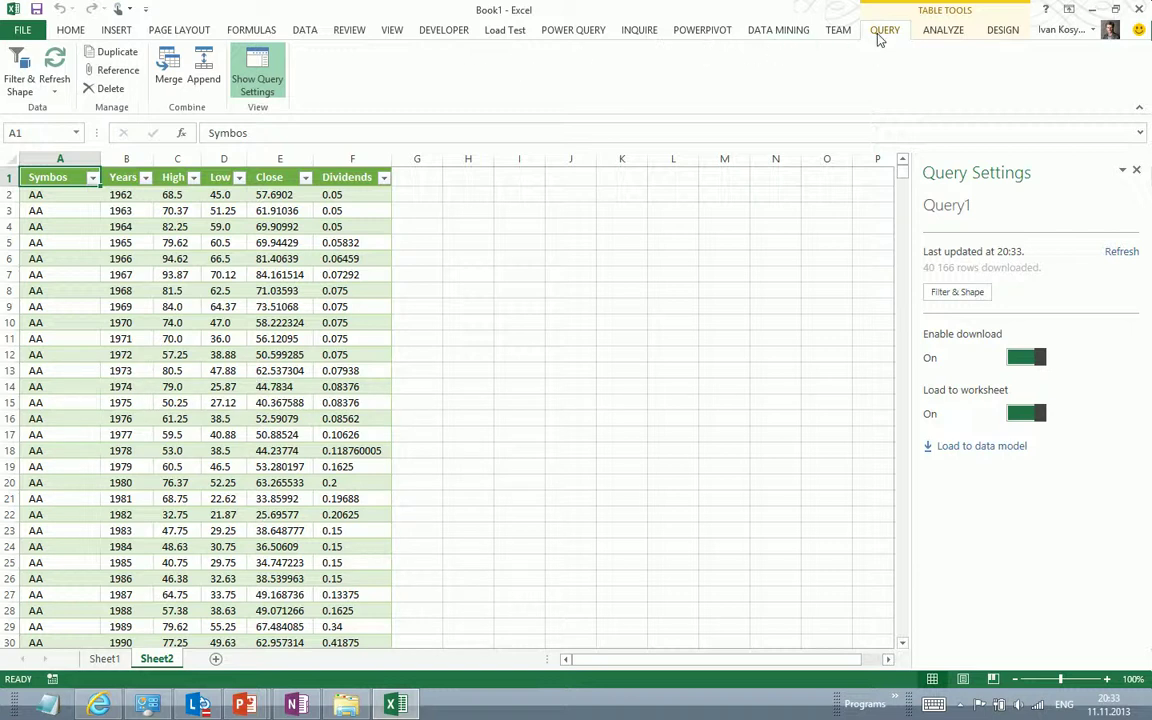
Run a Power Query online search for "S&P 500"
click(778, 31)
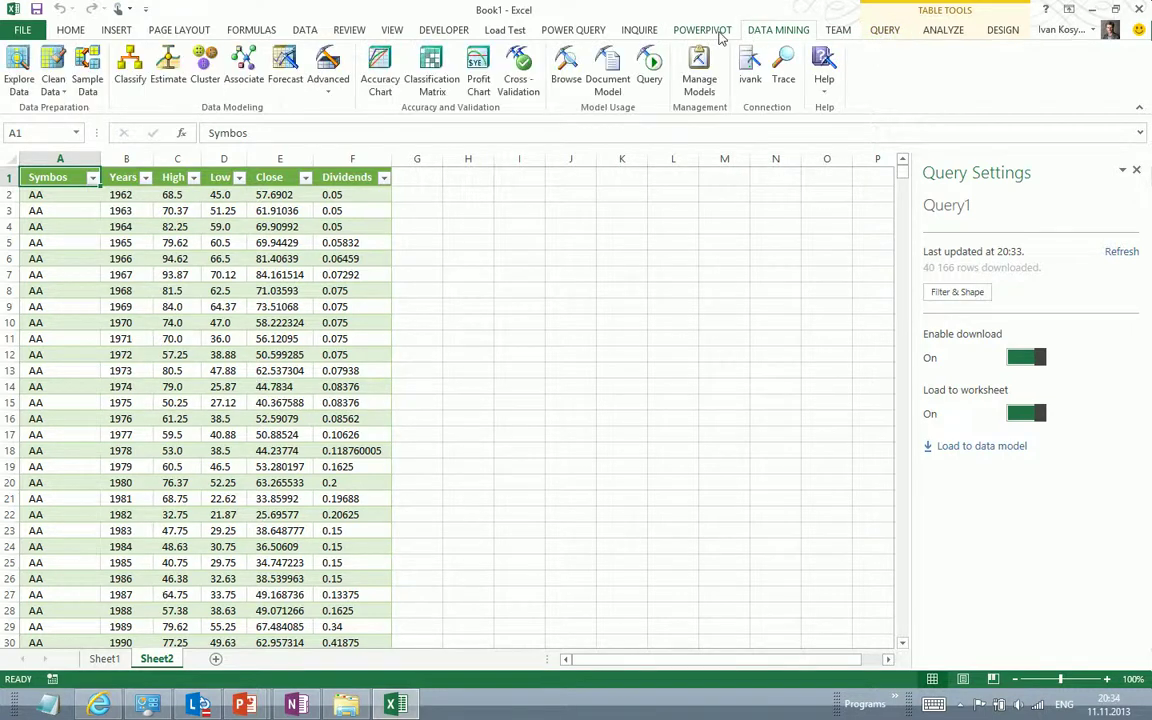
click(578, 30)
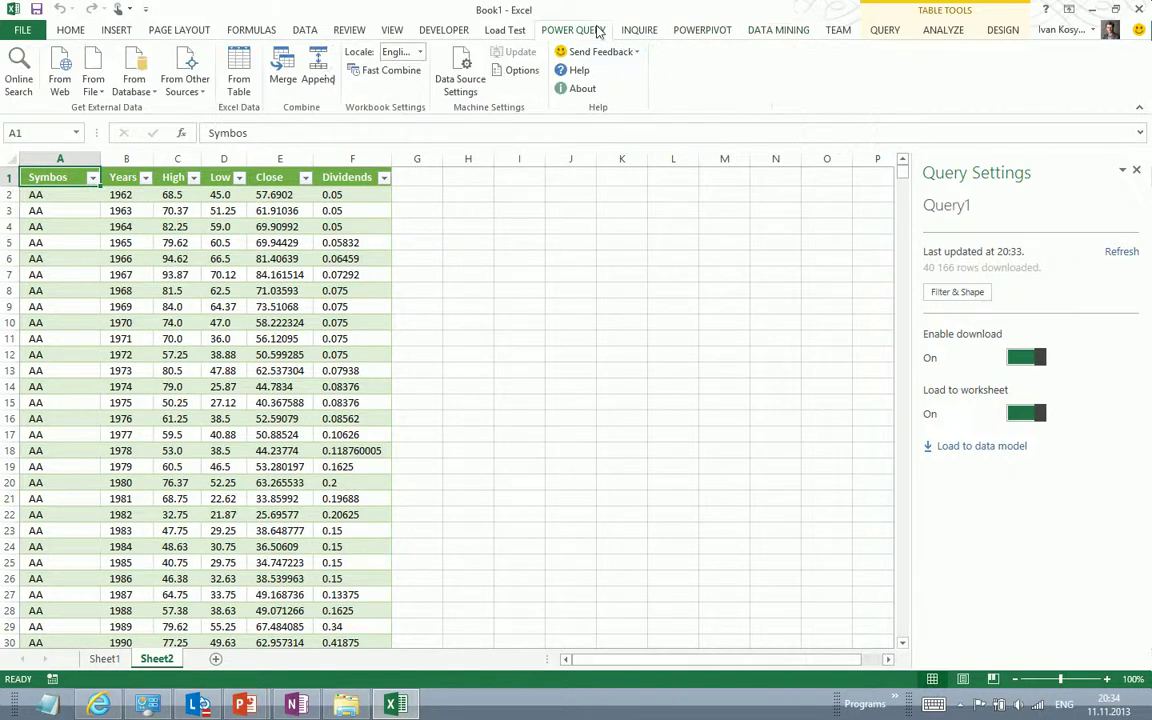
click(20, 85)
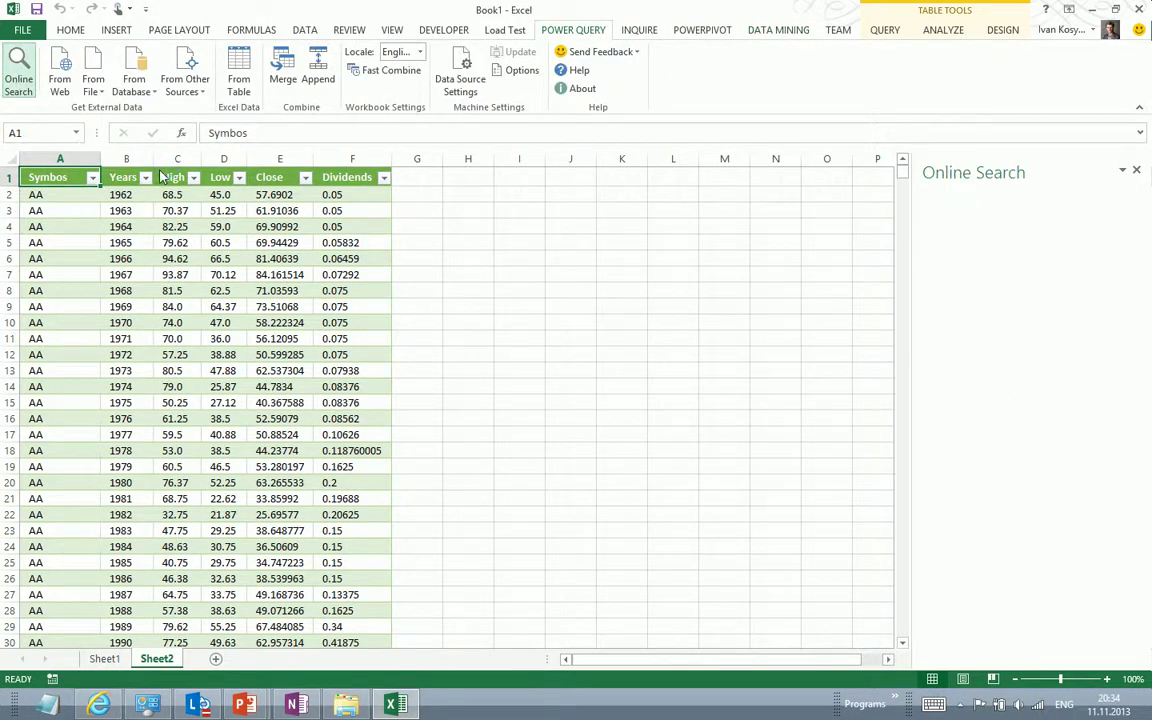
click(975, 202)
text(S)
text(B)
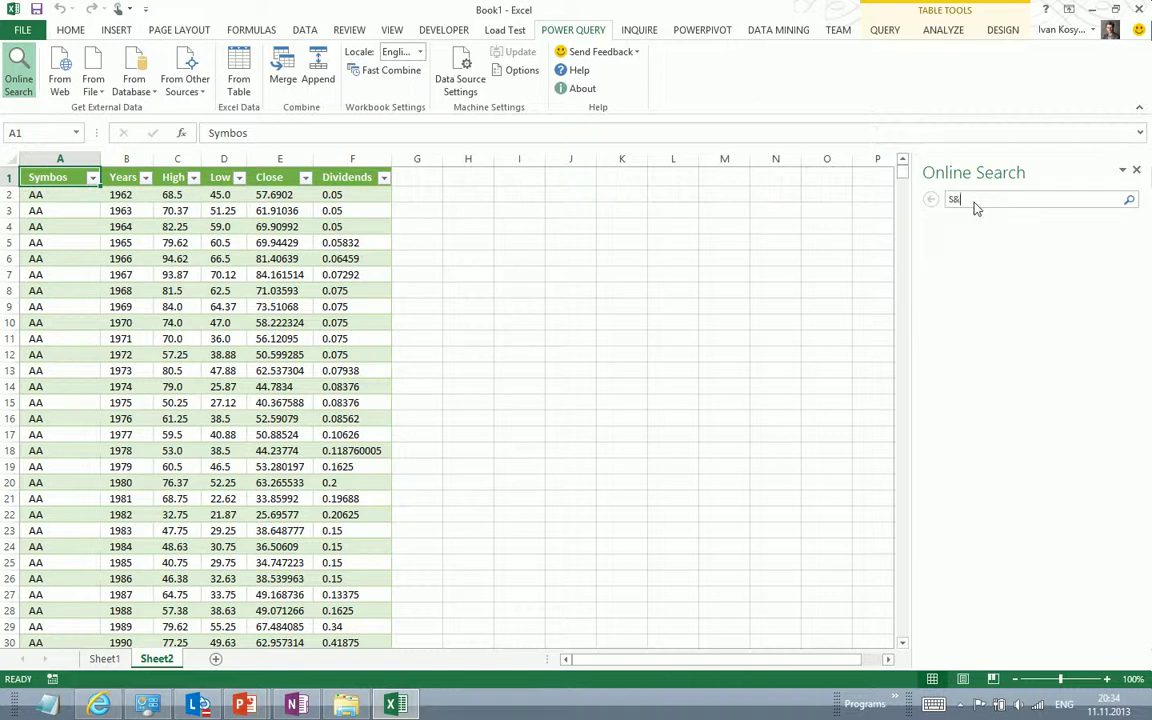
text(P 500)
key(Return)
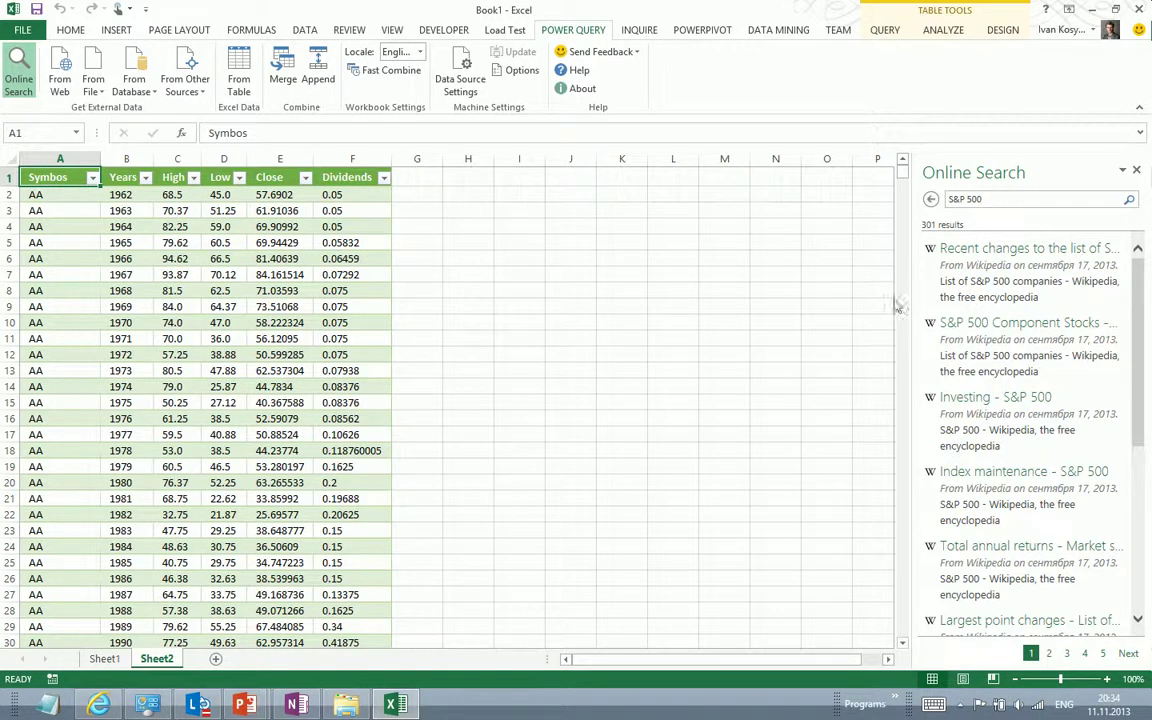
Widen the search results area and preview the "S&P 500 Component Stocks - List of S&P 500 companies" result
drag(901, 302, 727, 293)
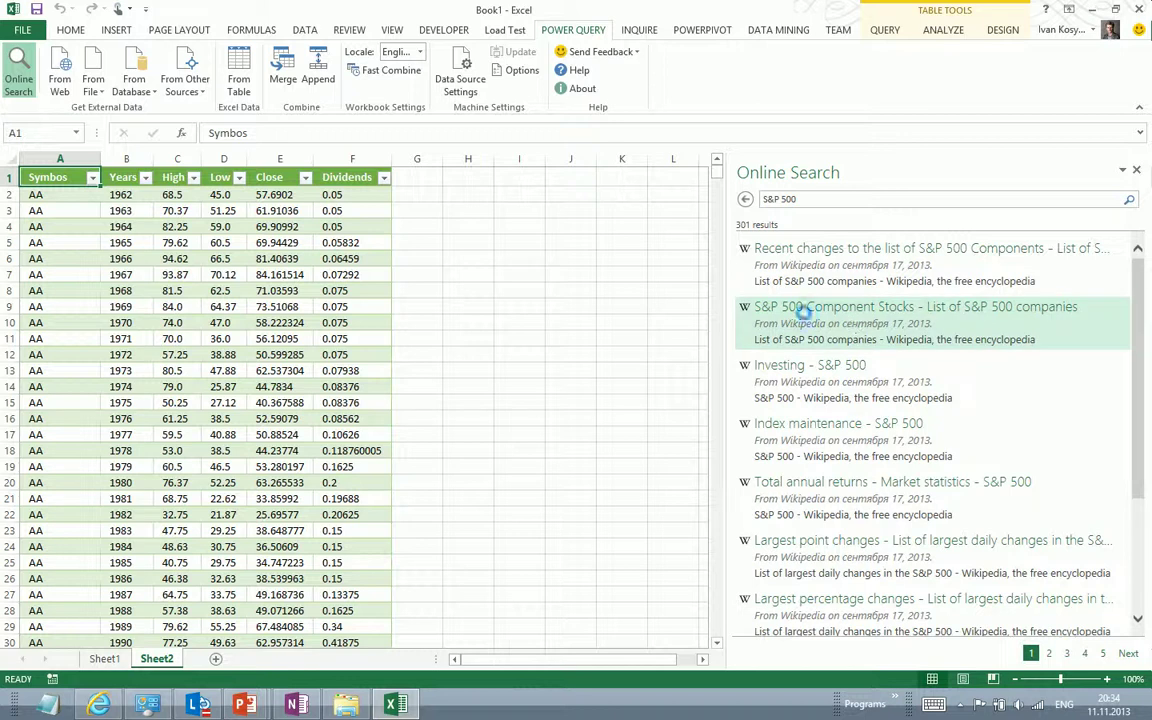
mouse_move(978, 316)
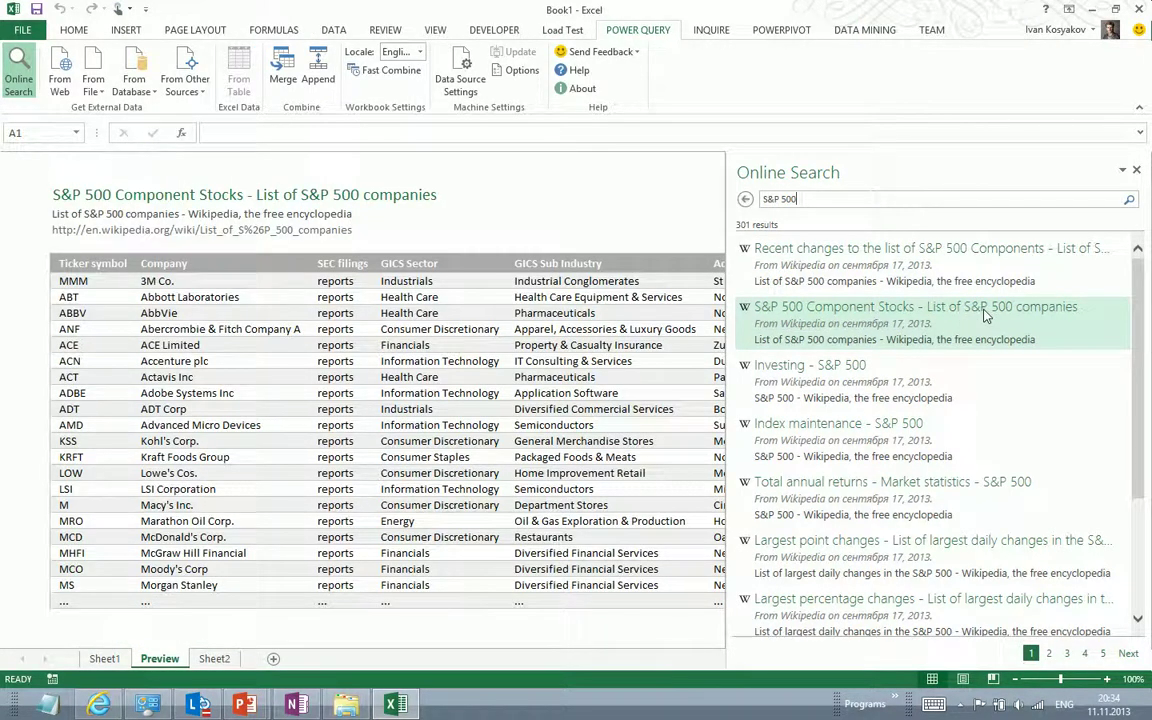
Load the S&P 500 Component Stocks search result into a worksheet and start a query merge with Query1 as the primary table
click(983, 308)
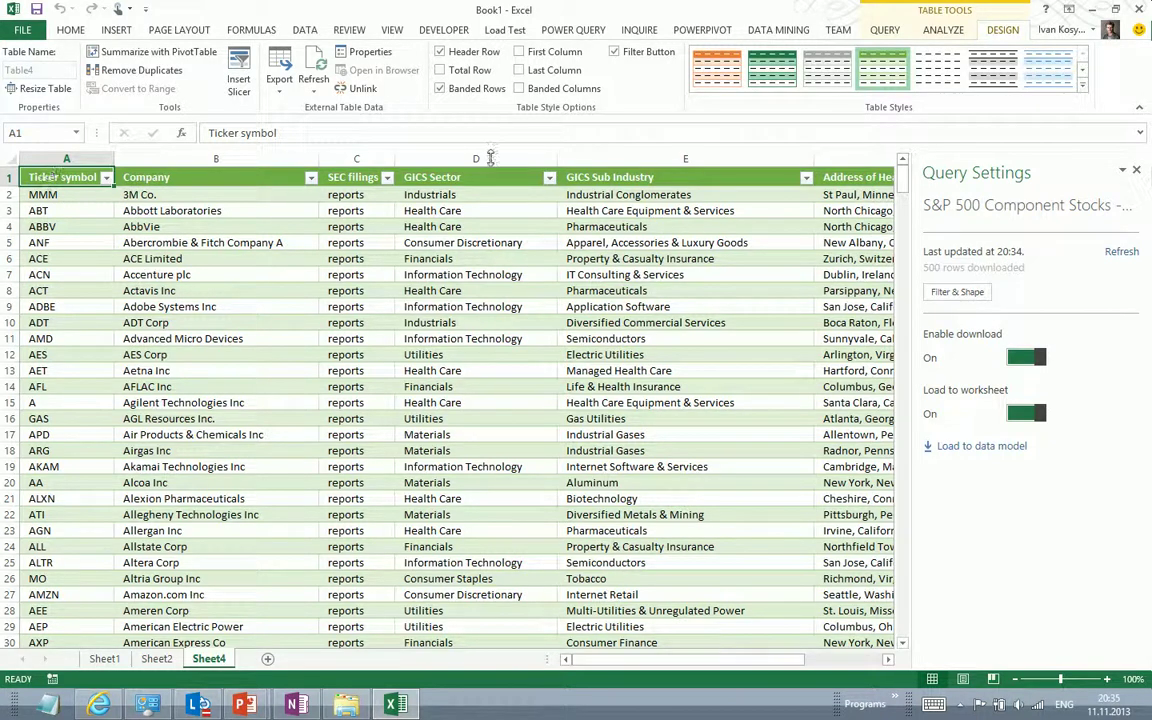
click(567, 31)
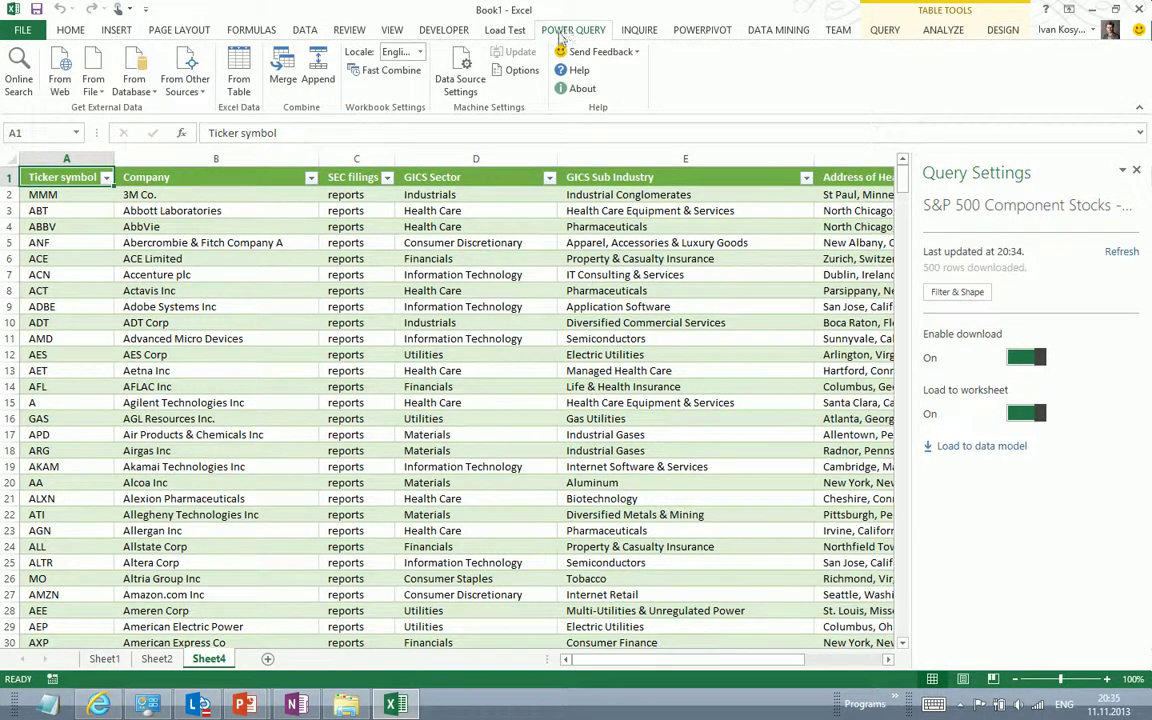
click(277, 66)
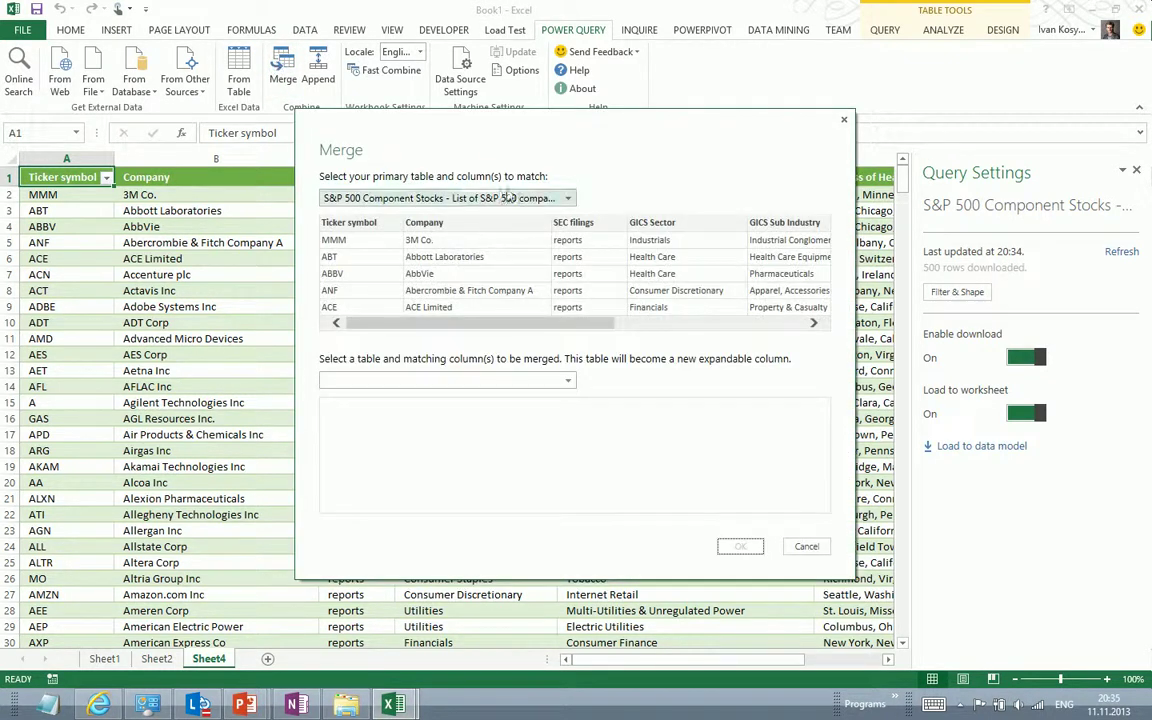
click(512, 199)
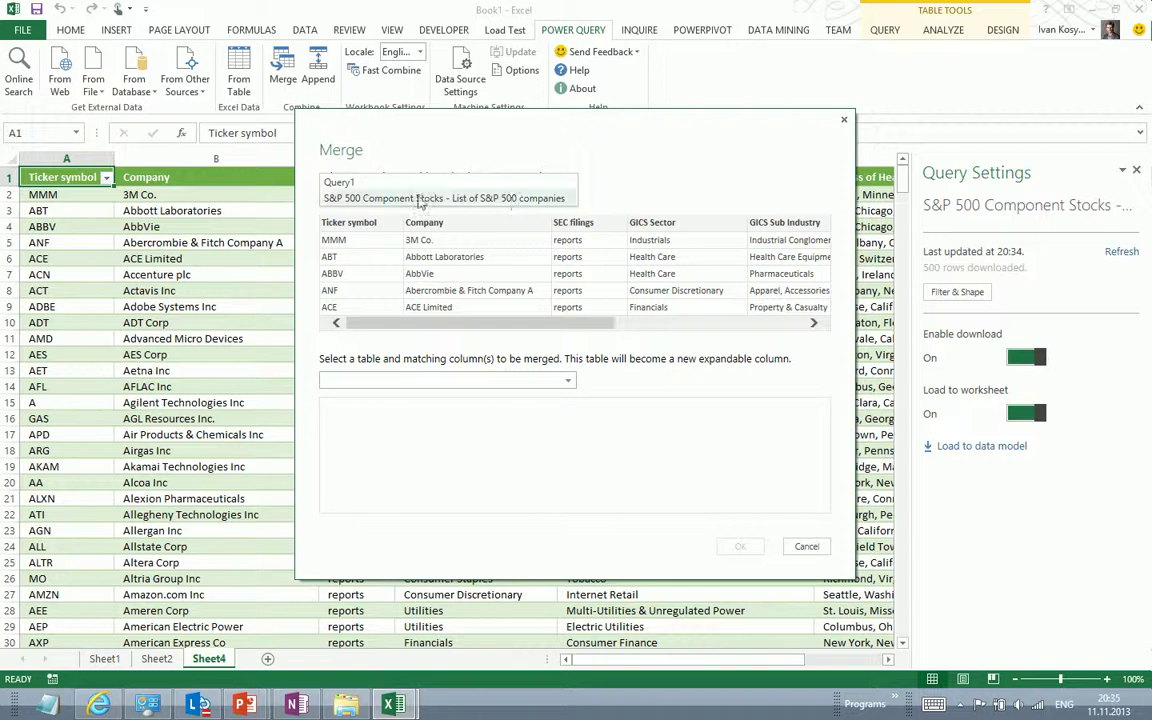
click(357, 184)
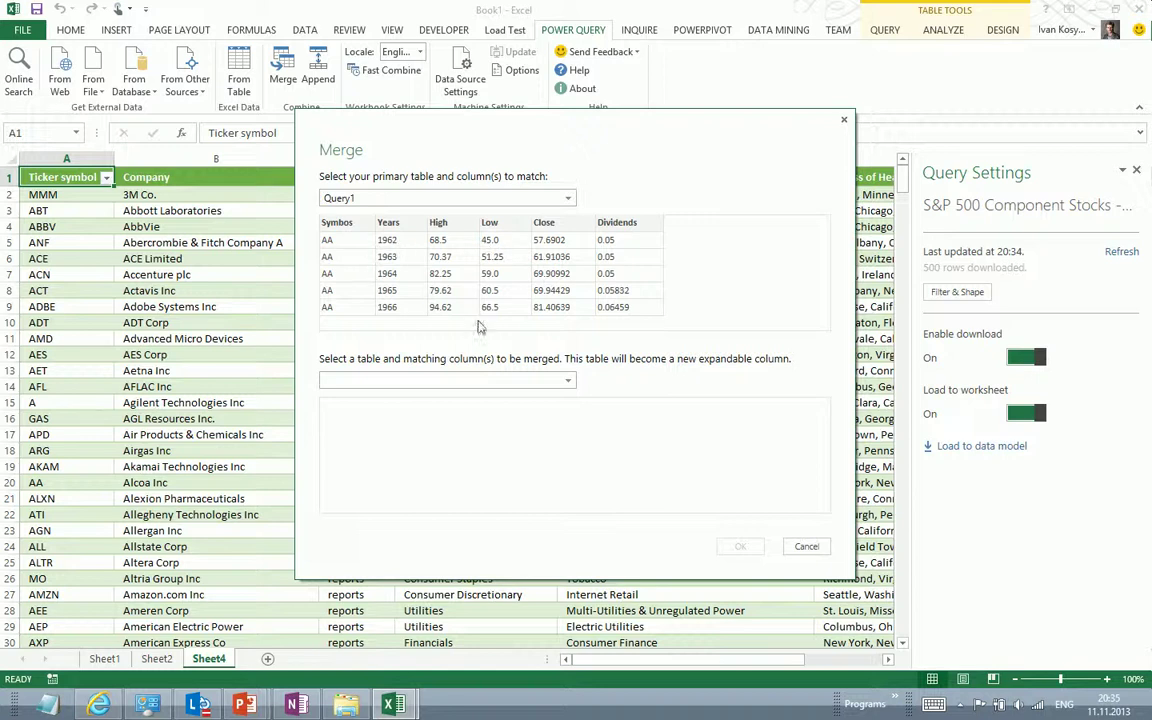
Merge the S&P 500 Component Stocks table into Query1, matching the Symbos column to the Ticker symbol column
click(445, 384)
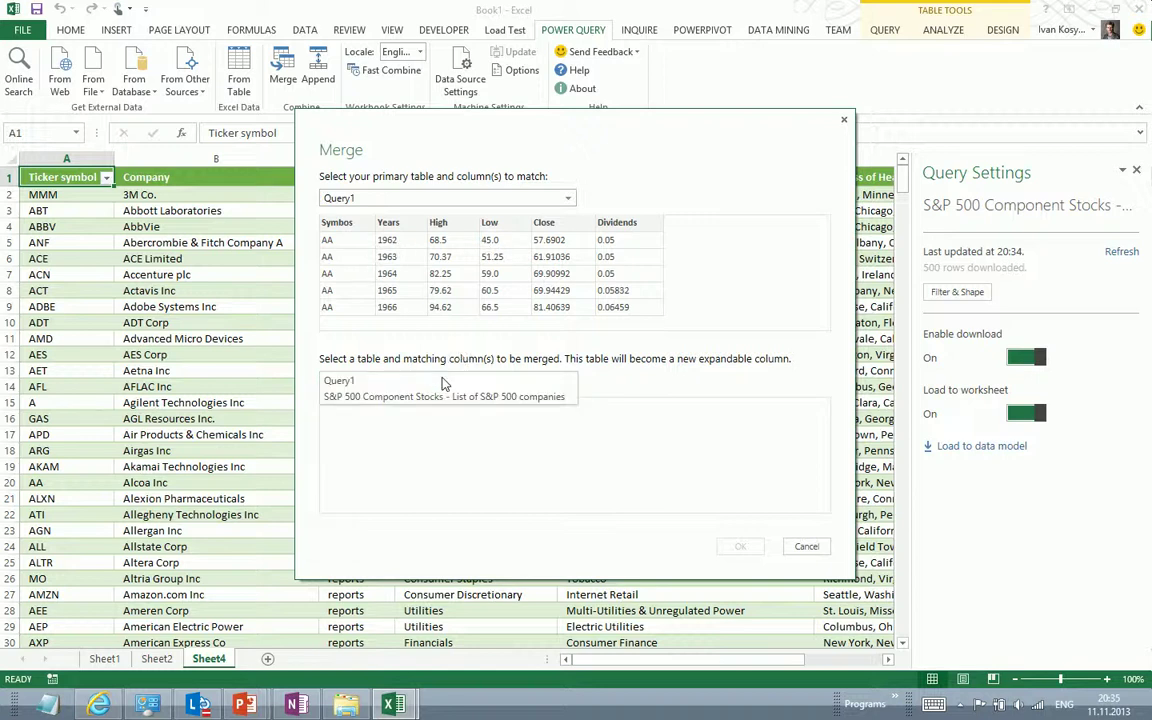
click(437, 399)
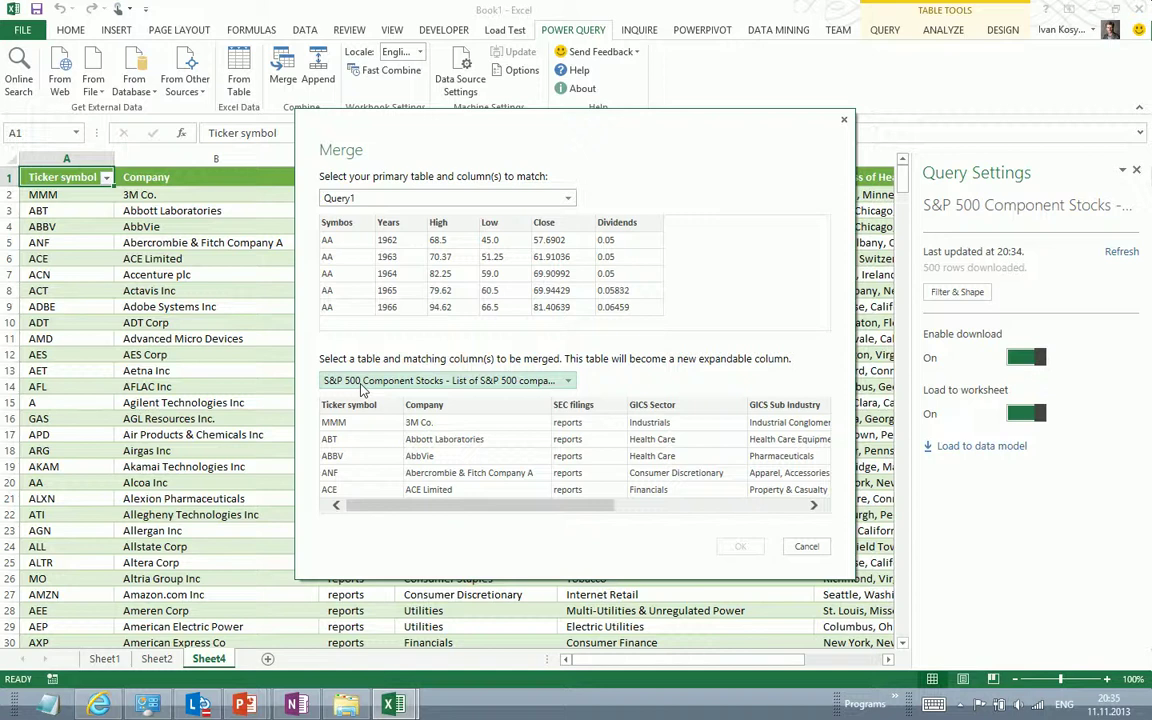
click(336, 226)
click(344, 408)
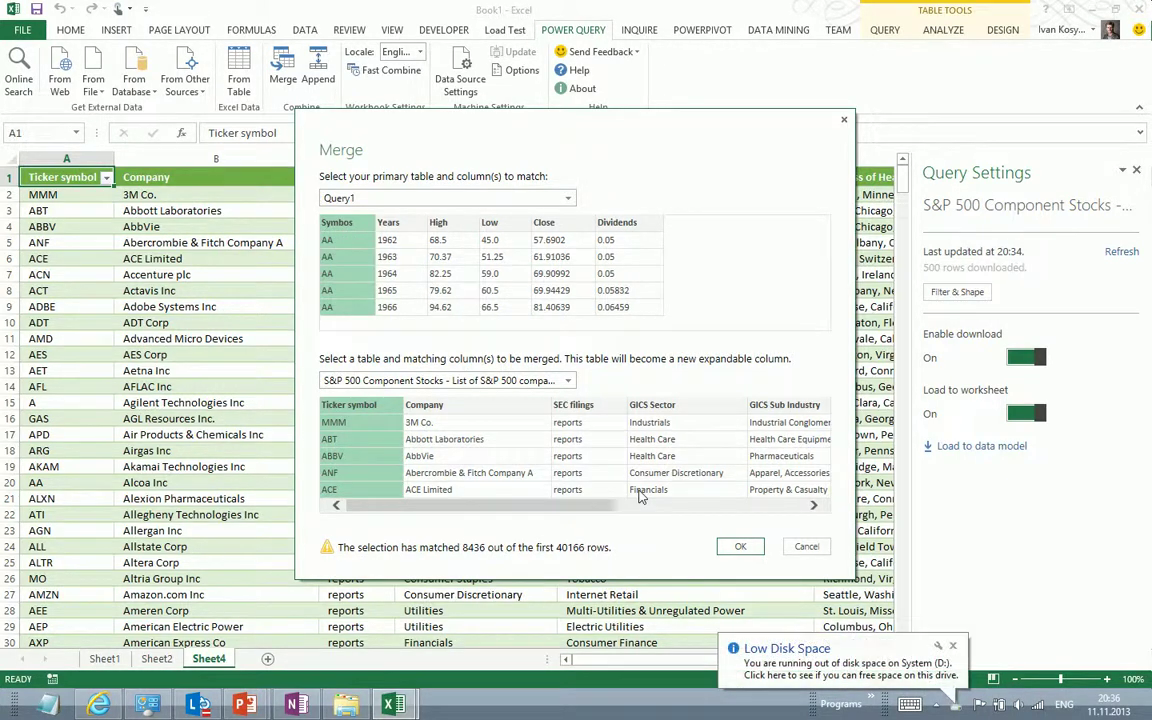
click(738, 548)
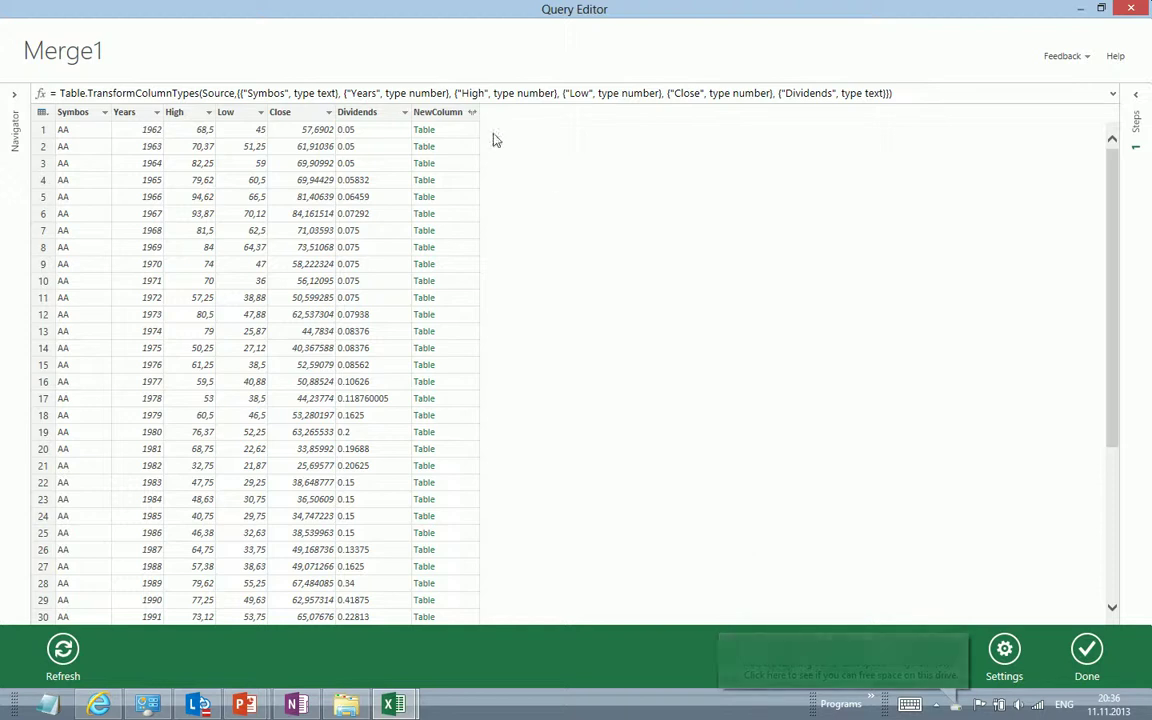
Expand NewColumn to only Company, GICS Sector and Address of Headquarters, and finish the merged query to load it into a worksheet
click(472, 112)
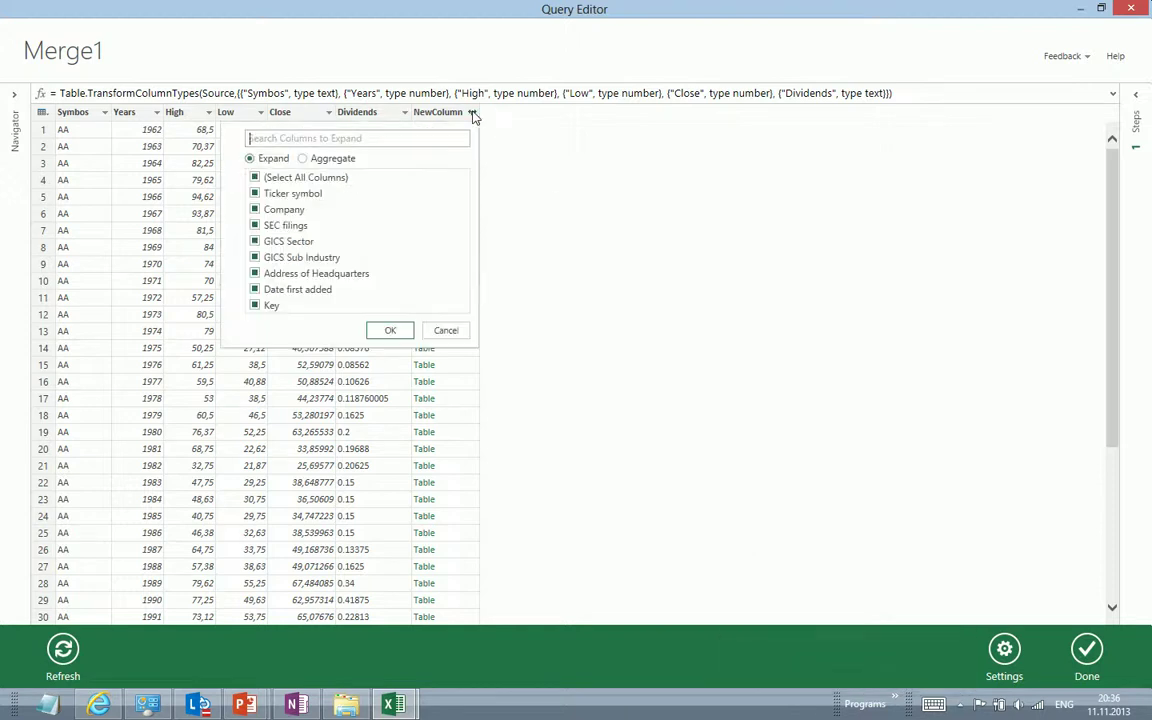
click(254, 177)
click(255, 210)
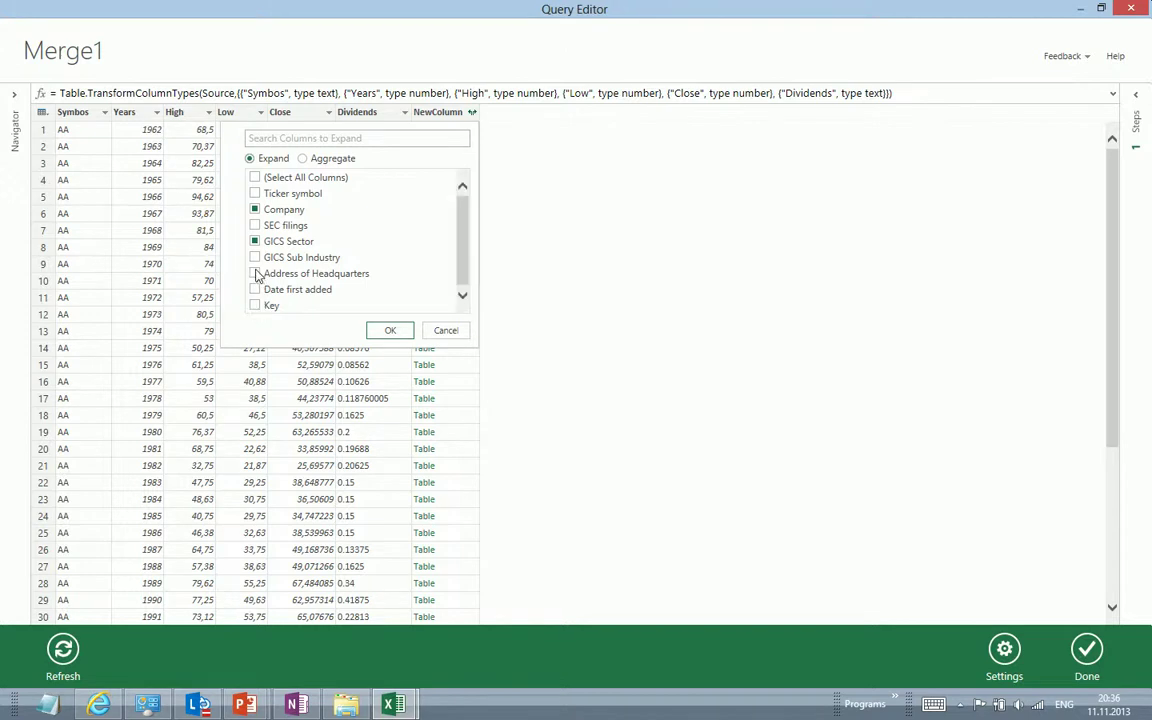
click(390, 331)
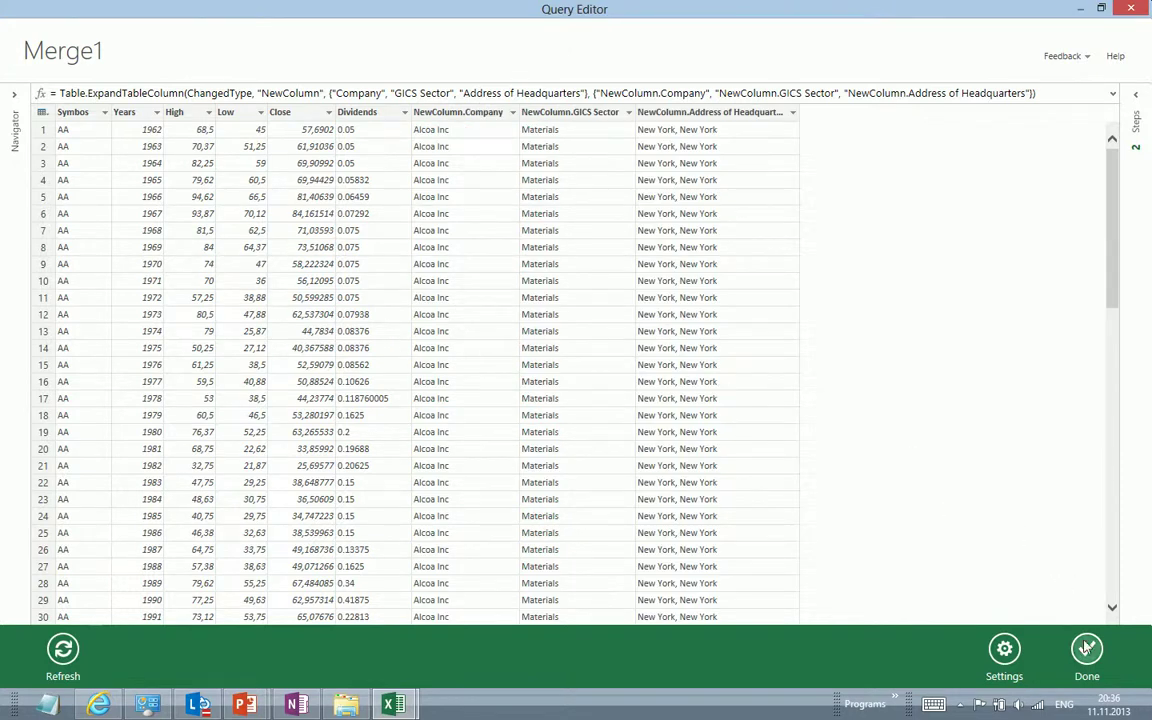
click(1087, 650)
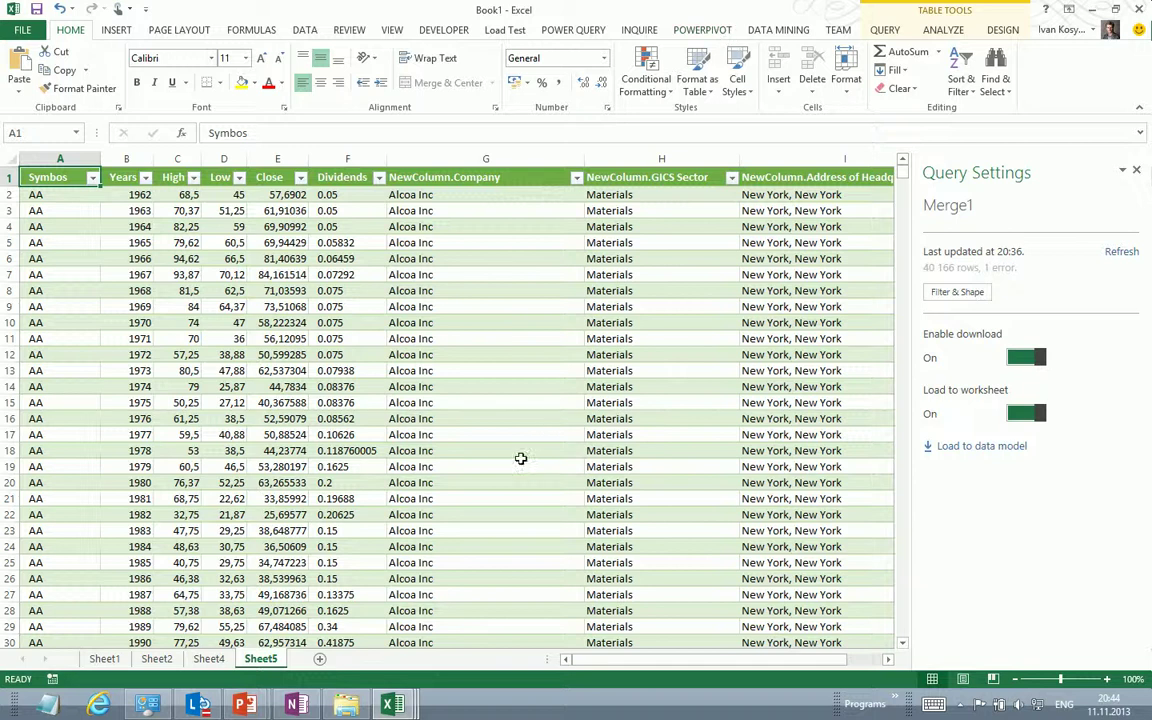
Switch to the Stocks_v2.xlsx workbook and open its PowerPivot data model
mouse_move(395, 705)
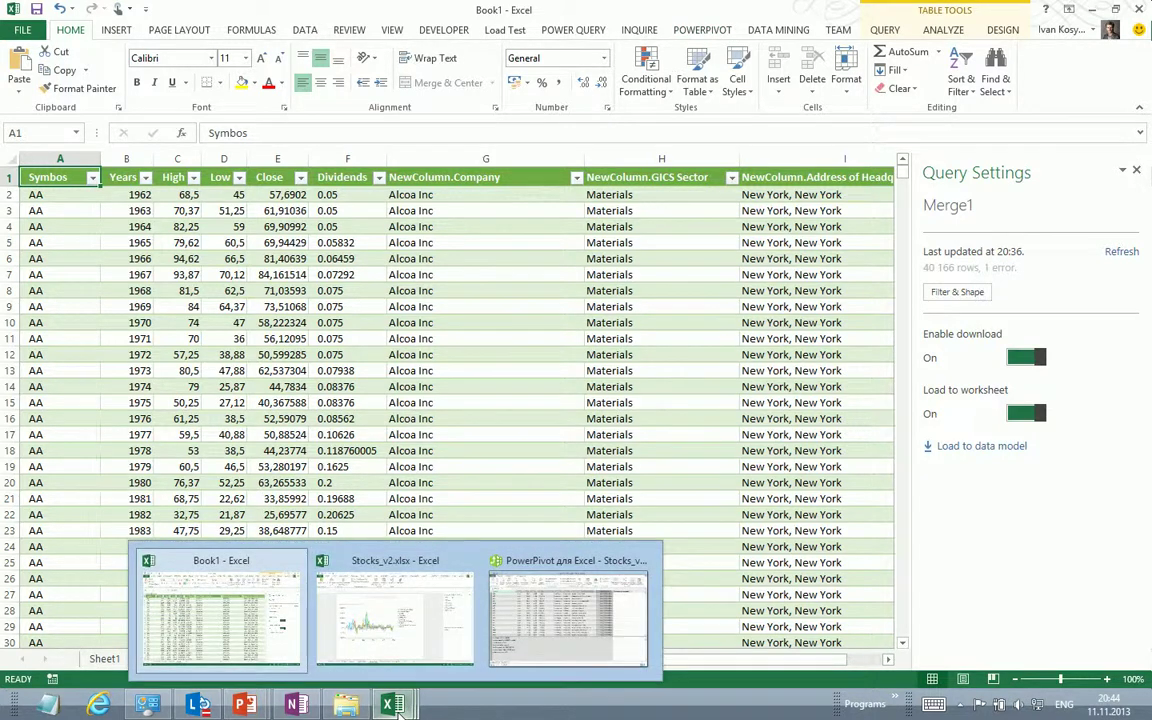
click(364, 565)
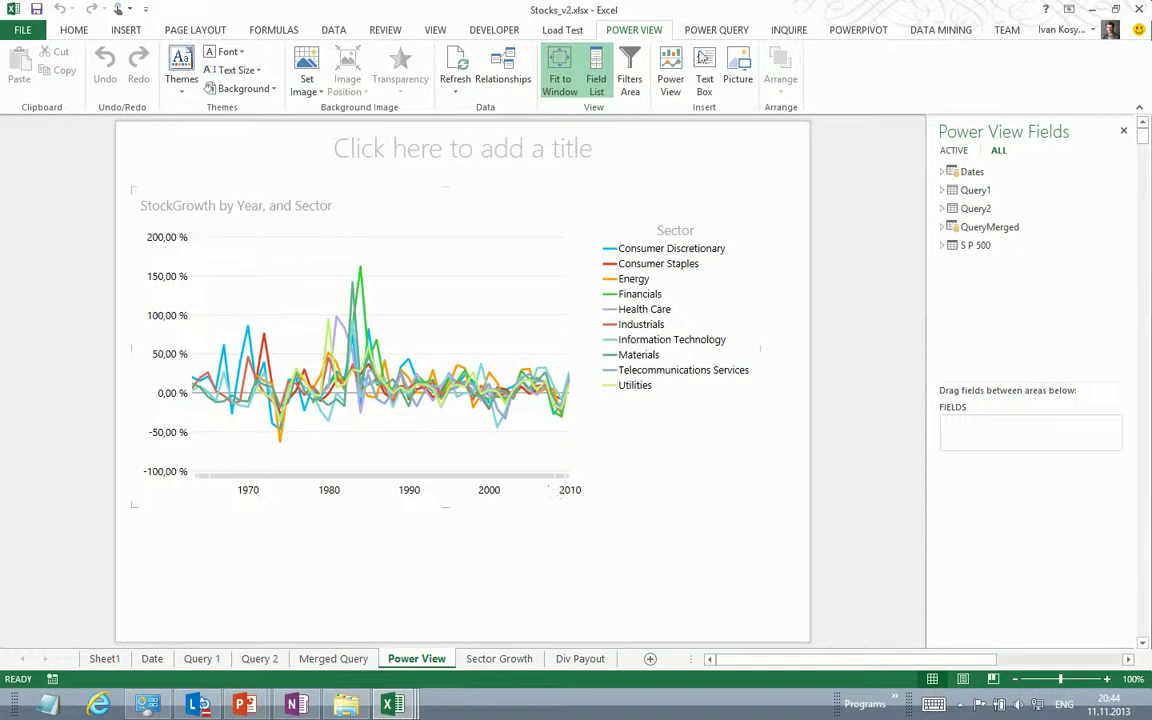
click(860, 30)
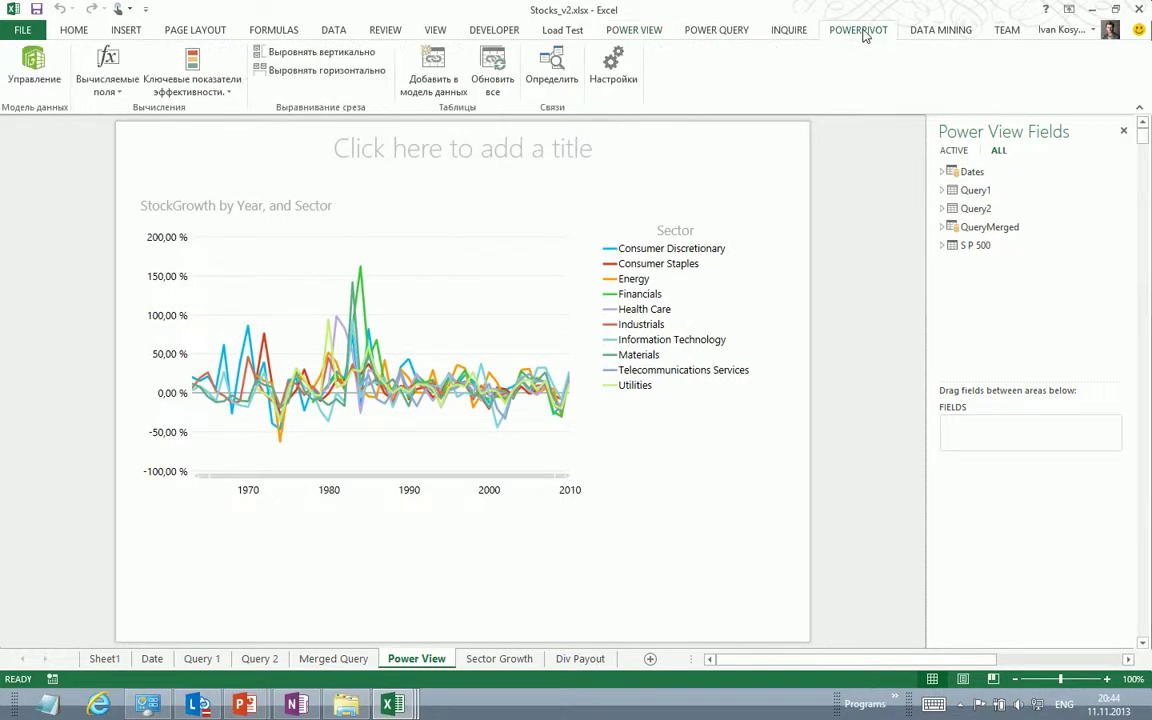
click(36, 64)
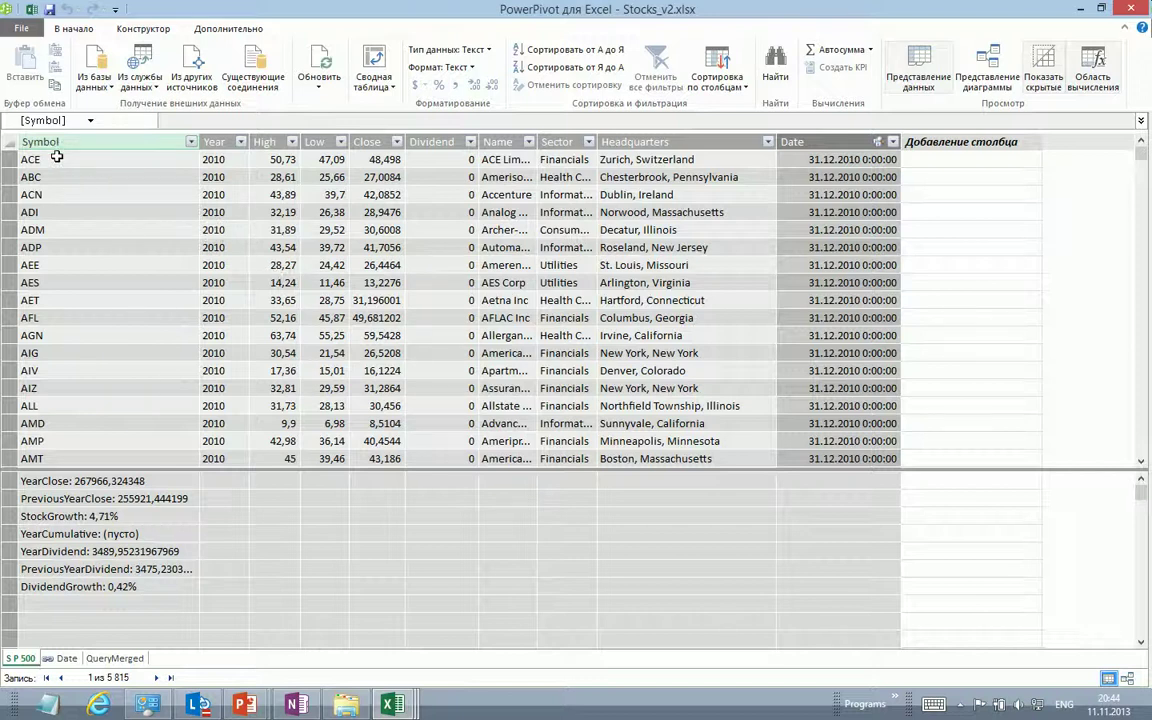
Examine the formulas of the S P 500 table's calculated measures, including PreviousYearClose, StockGrowth, YearDividend and PreviousYearDividend
click(87, 481)
click(78, 502)
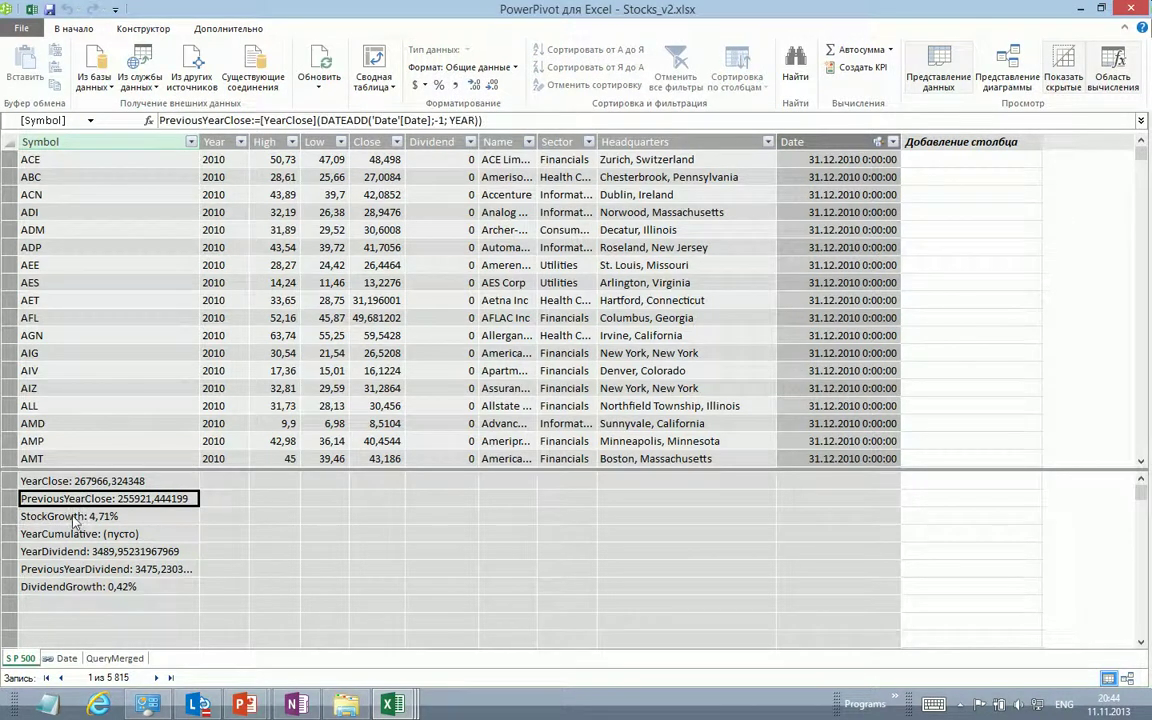
click(72, 518)
click(75, 536)
click(72, 553)
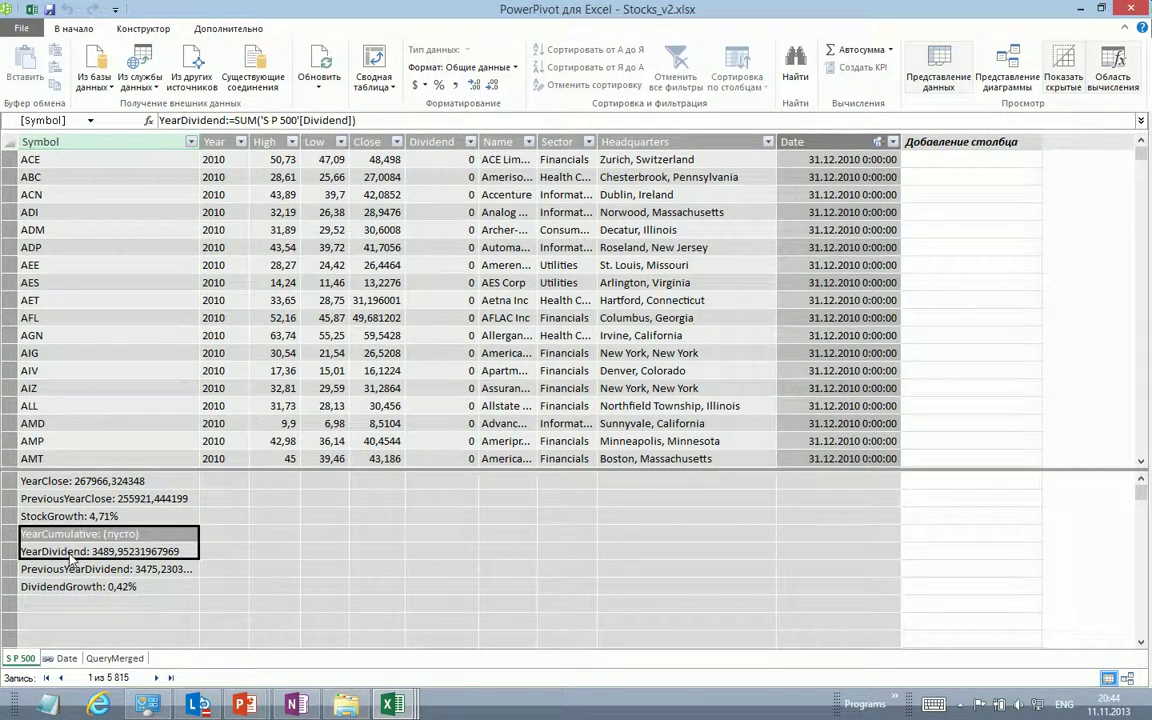
click(147, 516)
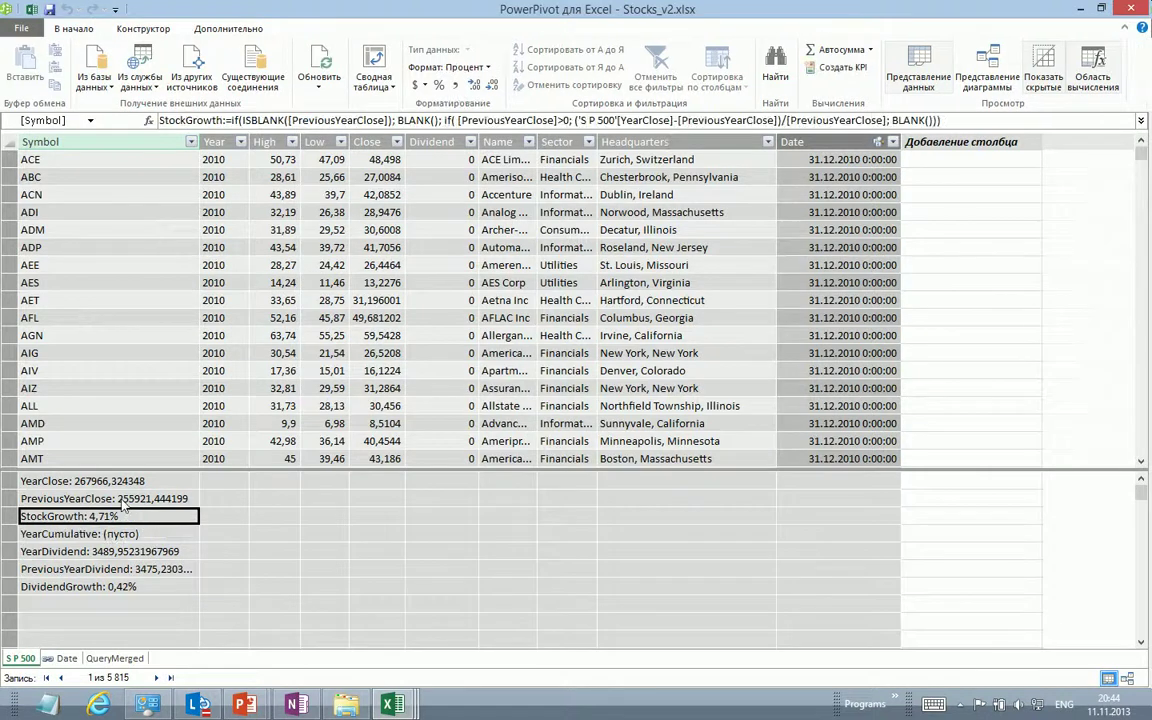
click(106, 498)
click(113, 535)
click(110, 551)
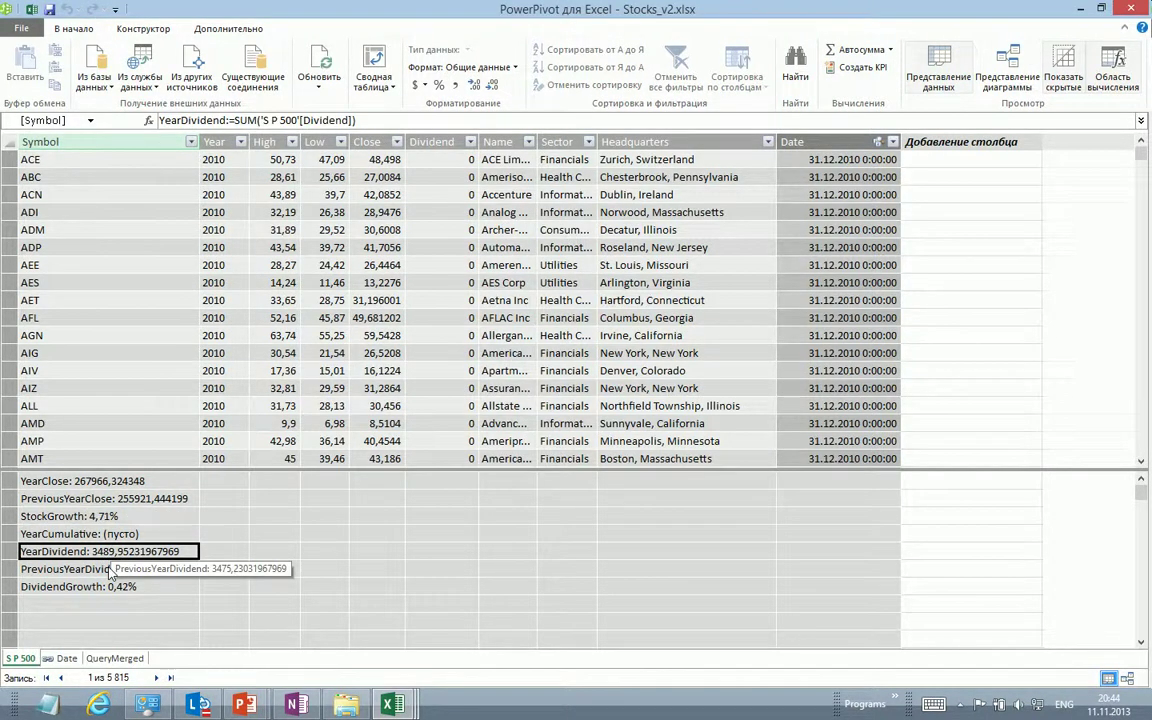
click(110, 569)
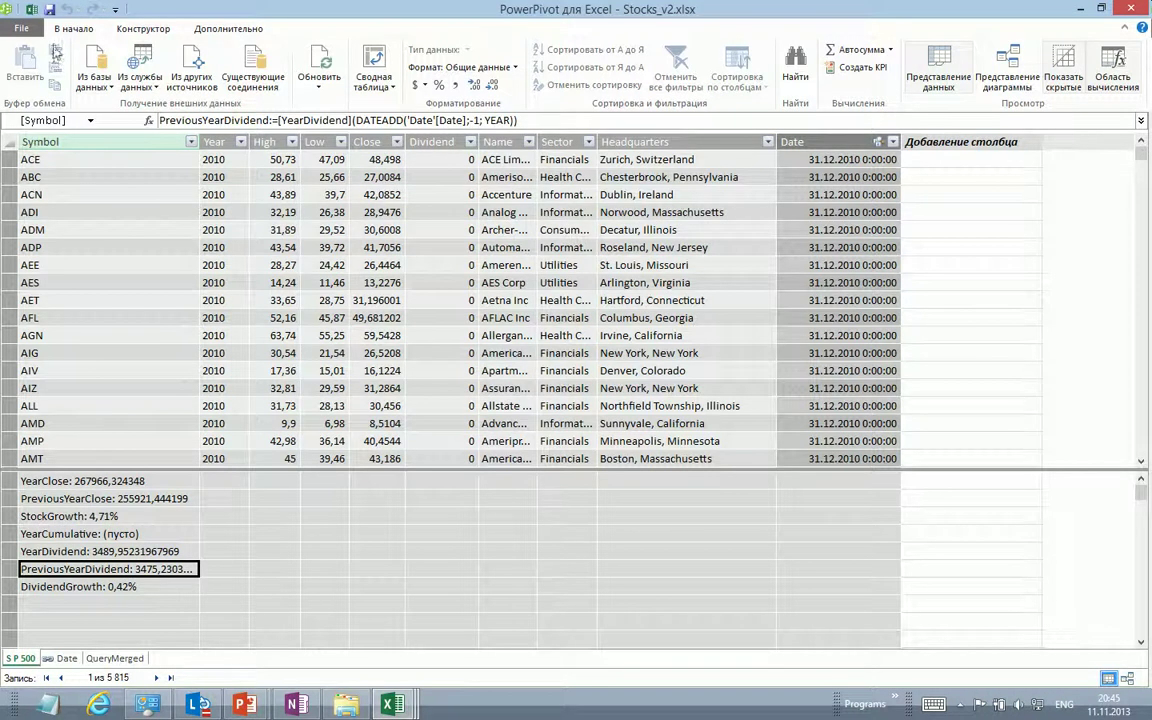
Return to the Stocks_v2.xlsx workbook and show its Sector Growth report sheet
mouse_move(398, 707)
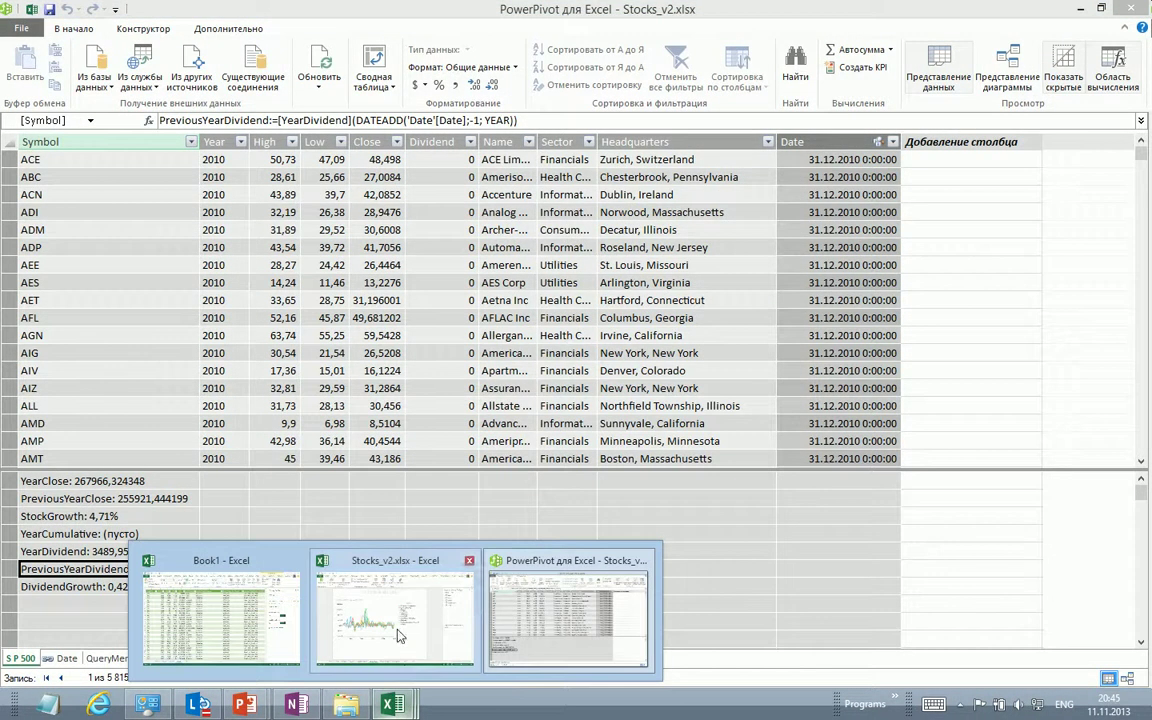
click(357, 566)
click(474, 658)
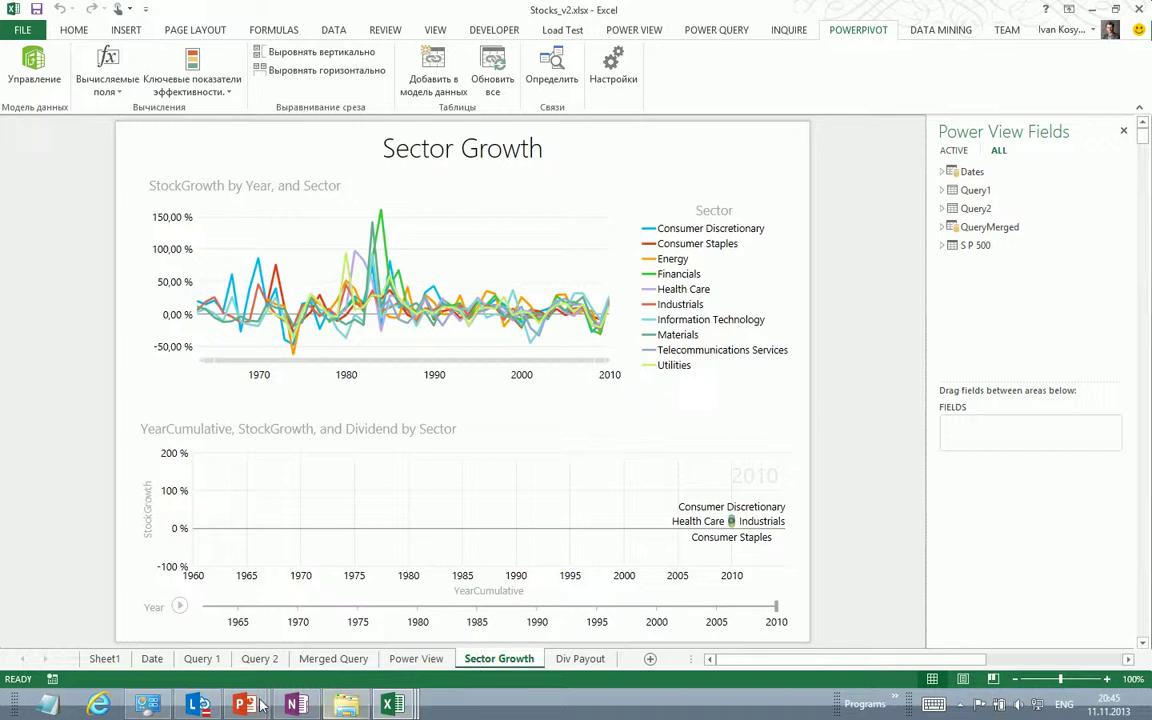
Switch to the PowerPoint slide show to view the Data Analysis and Data Usage slides, and return to the Stocks_v2.xlsx workbook
mouse_move(244, 705)
click(350, 622)
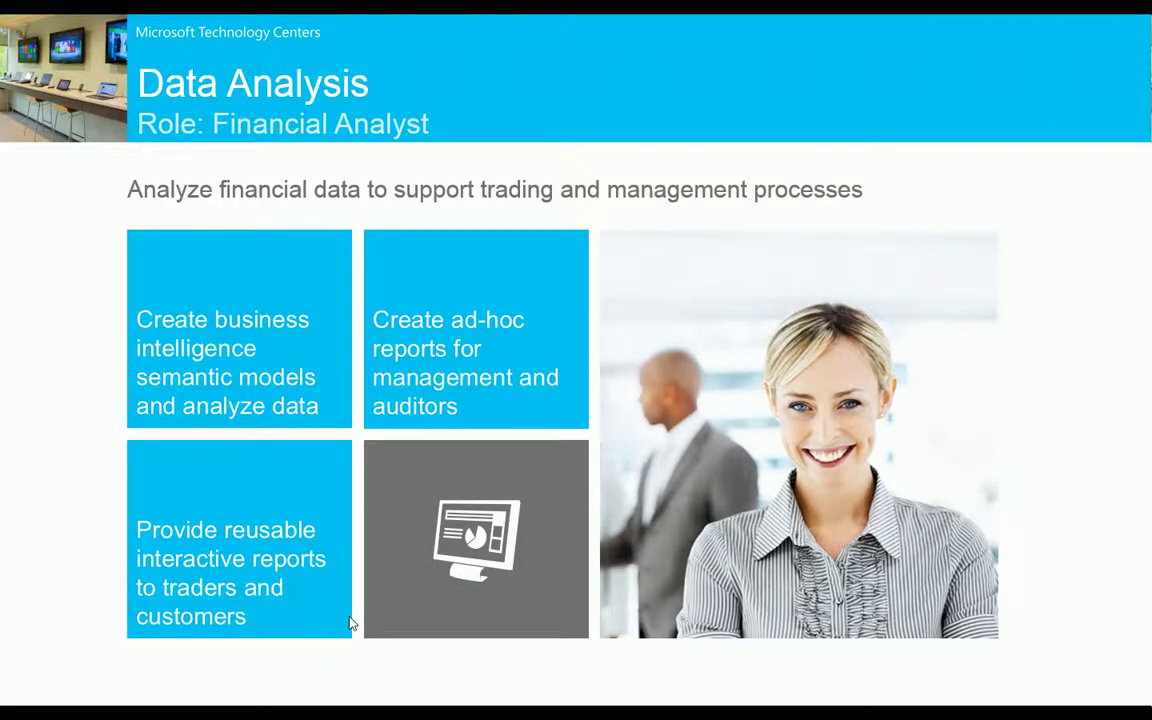
click(350, 622)
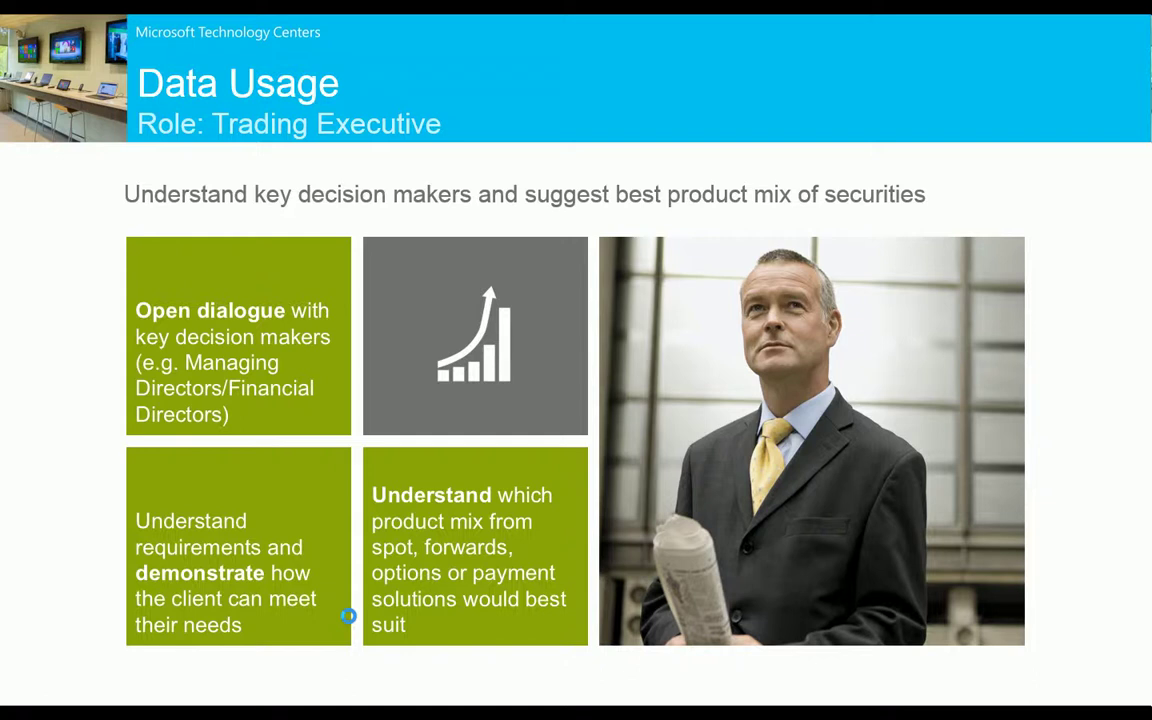
key(alt+Tab)
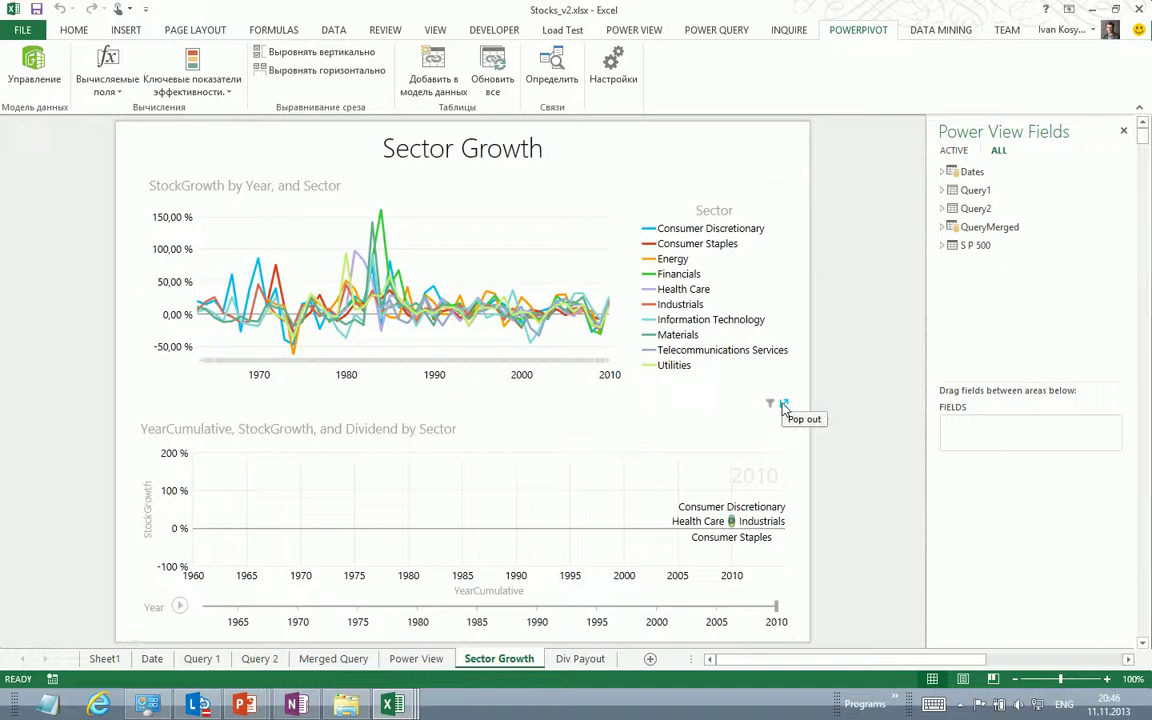
Replace the X value of the lower bubble chart on the Sector Growth sheet with the Close field
click(771, 431)
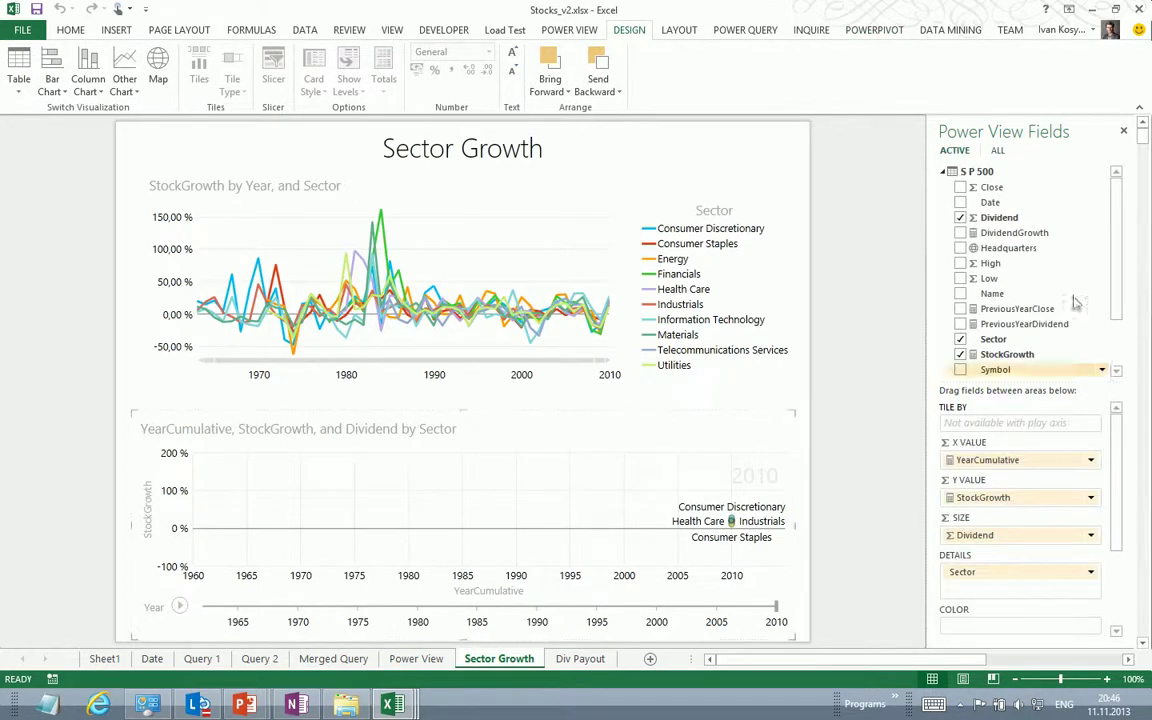
scroll(1118, 280, down, 3)
drag(1113, 343, 1136, 208)
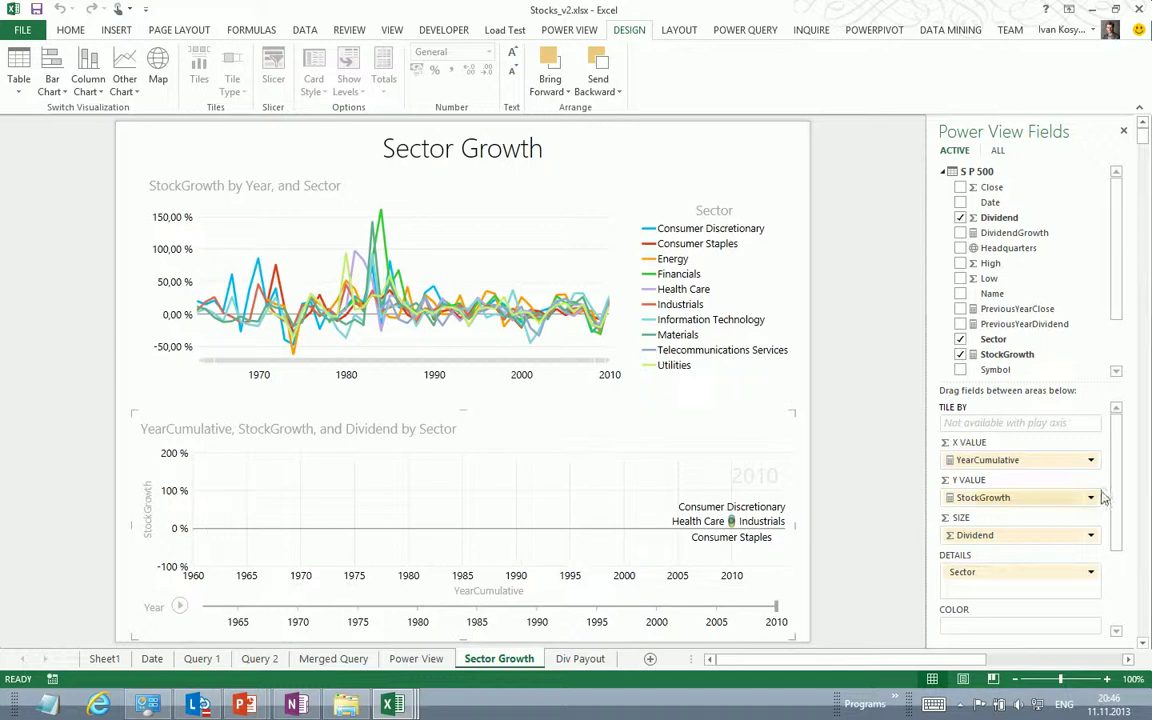
scroll(1118, 476, down, 1)
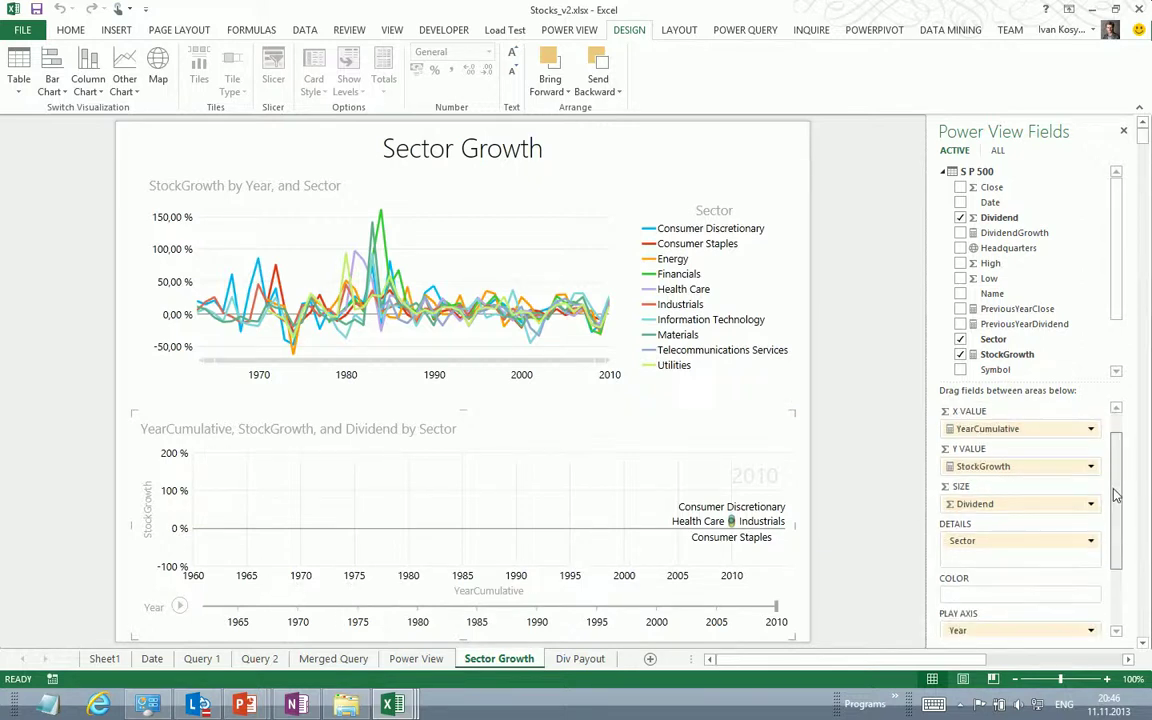
scroll(1116, 472, up, 1)
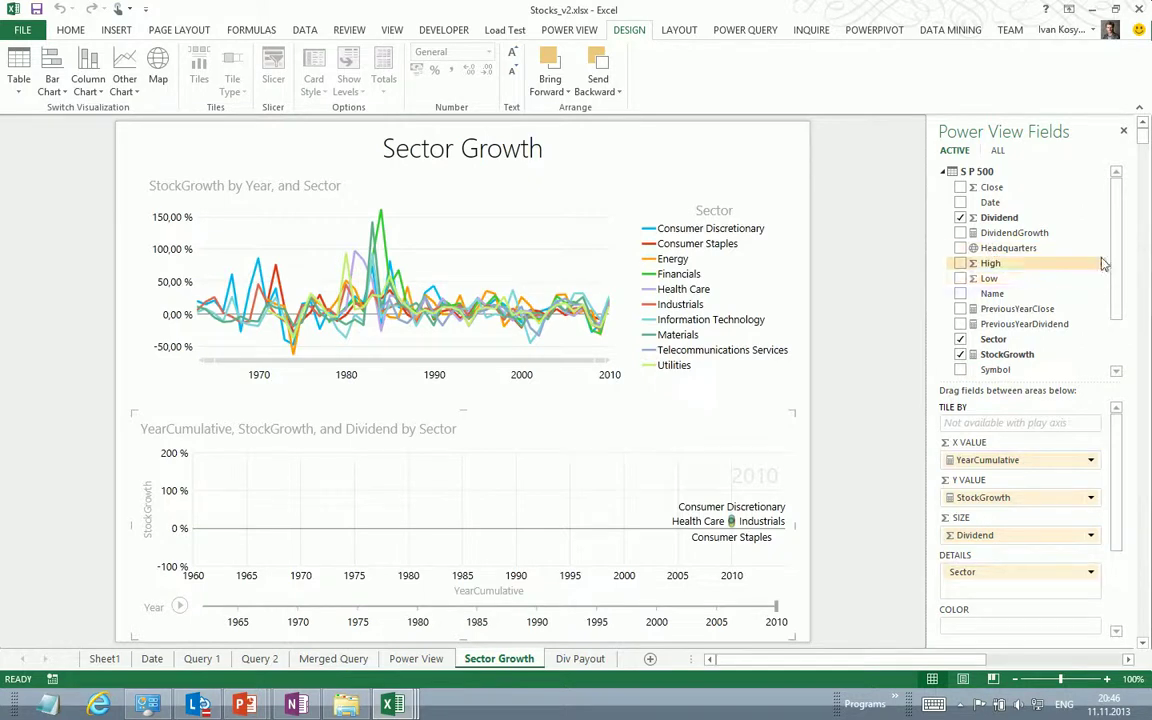
drag(998, 190, 1016, 463)
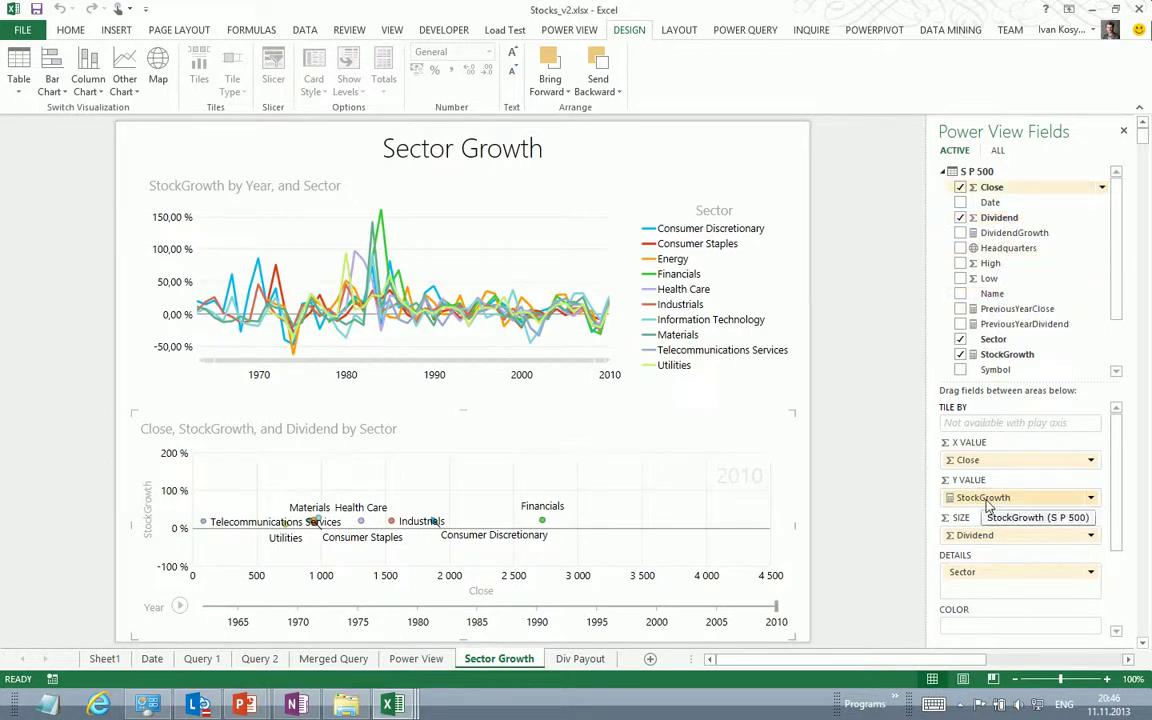
Set the bubble chart's Y value to Dividend and its size to the count of Headquarters, and play it over the years
drag(995, 217, 978, 498)
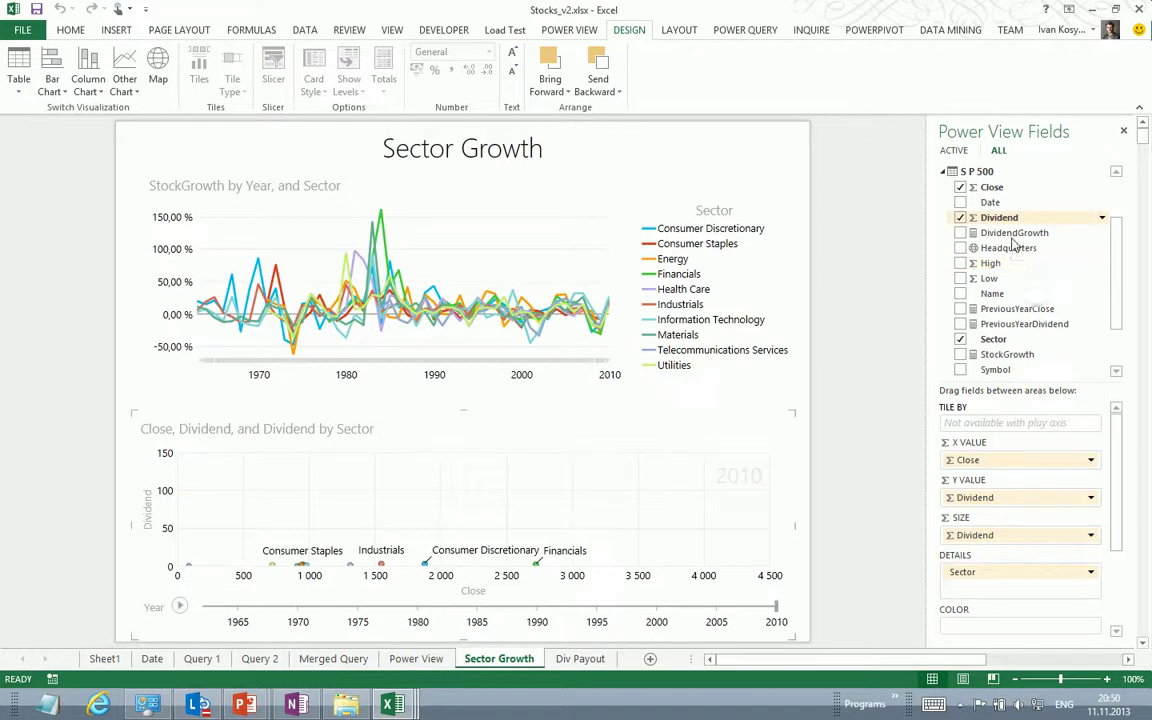
mouse_move(1005, 256)
mouse_down()
mouse_move(985, 430)
mouse_move(987, 568)
mouse_move(984, 536)
mouse_up()
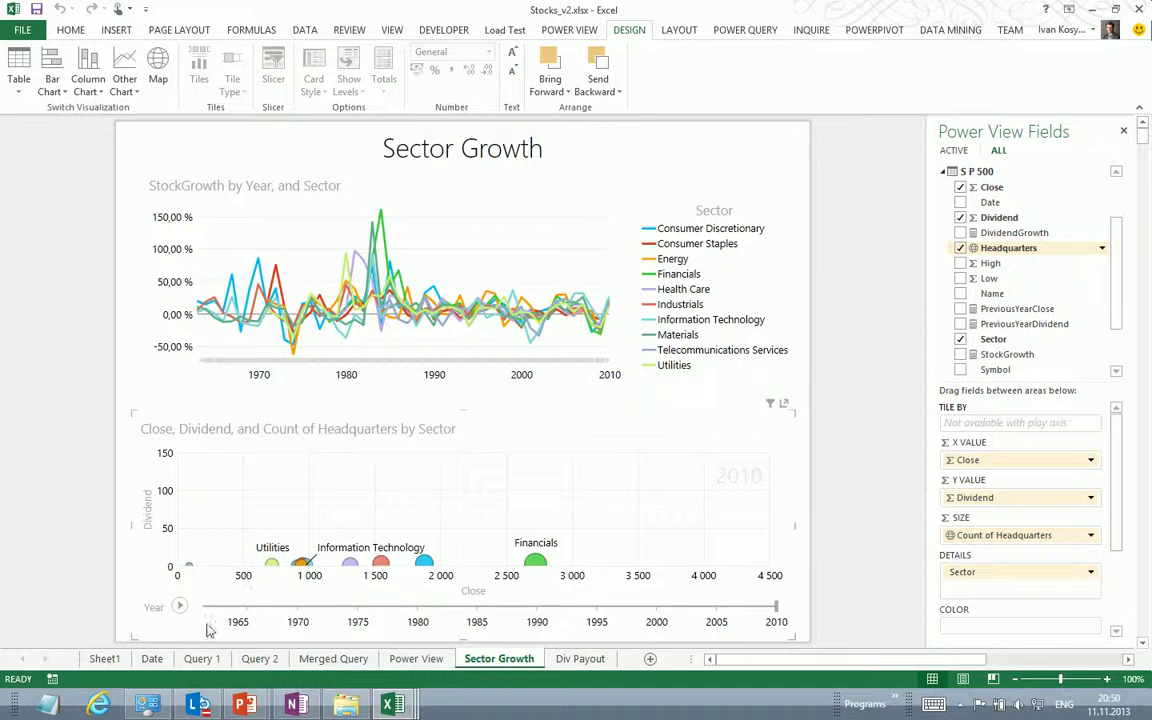
click(179, 606)
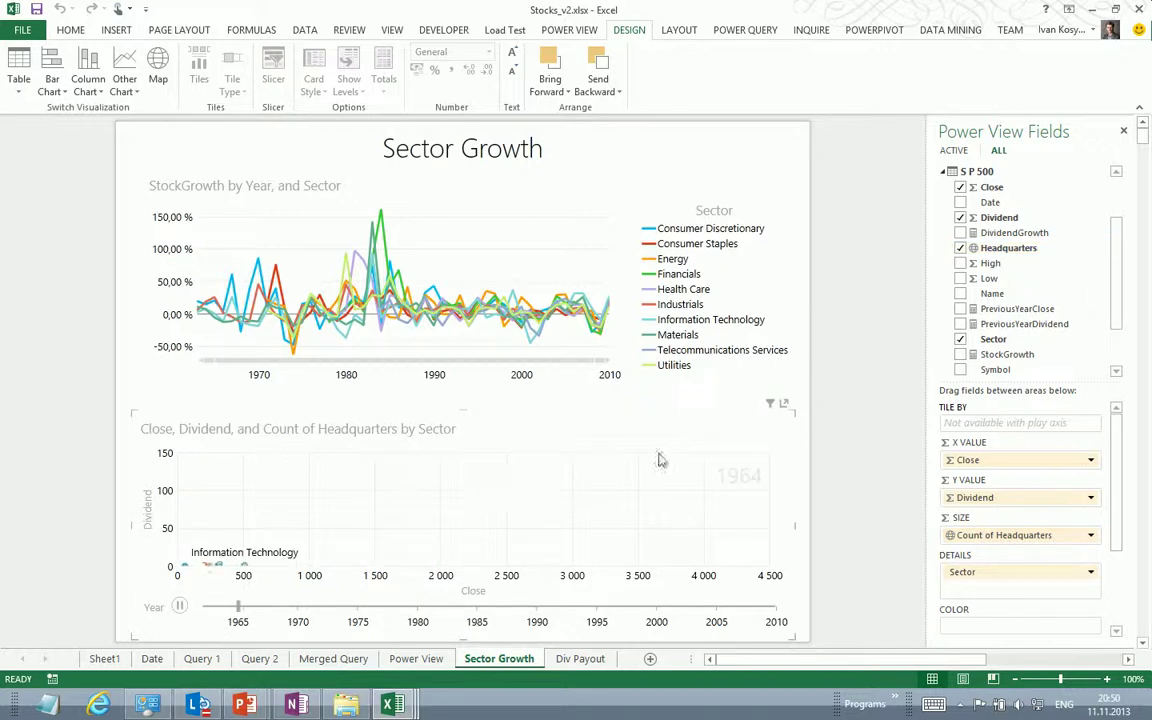
Enlarge the bubble chart to fill the report, pause its animation, and compare the sectors in 2005, 2000 and 2004
click(784, 404)
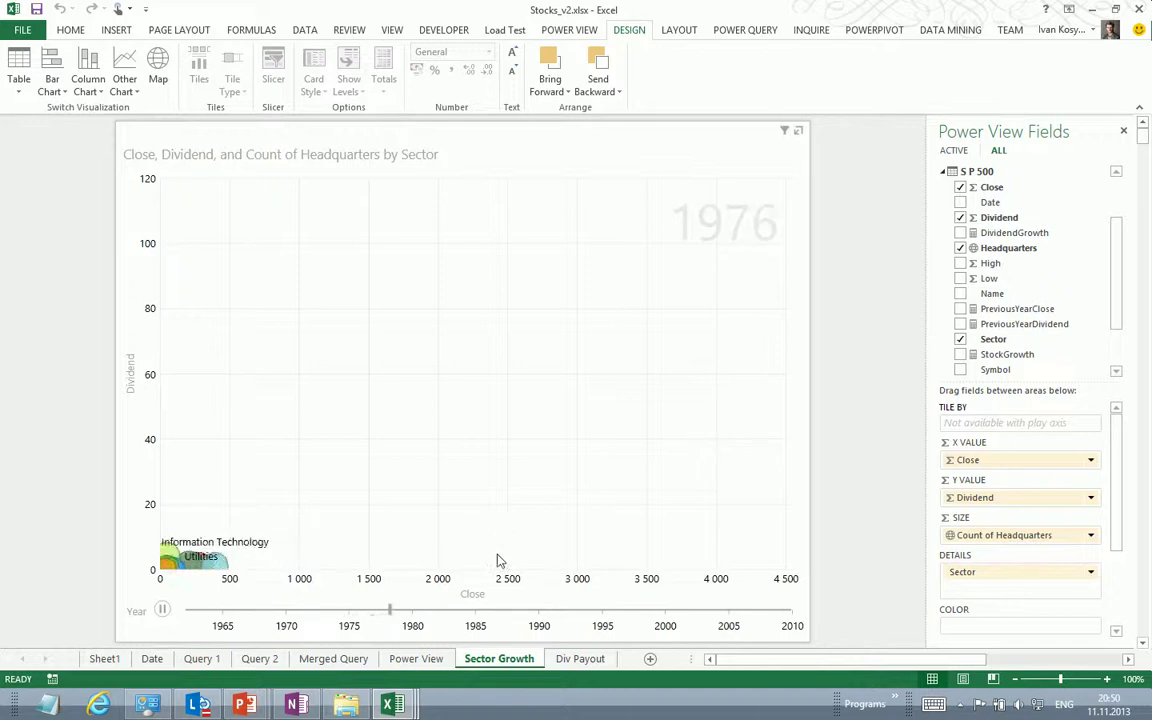
click(164, 611)
click(730, 612)
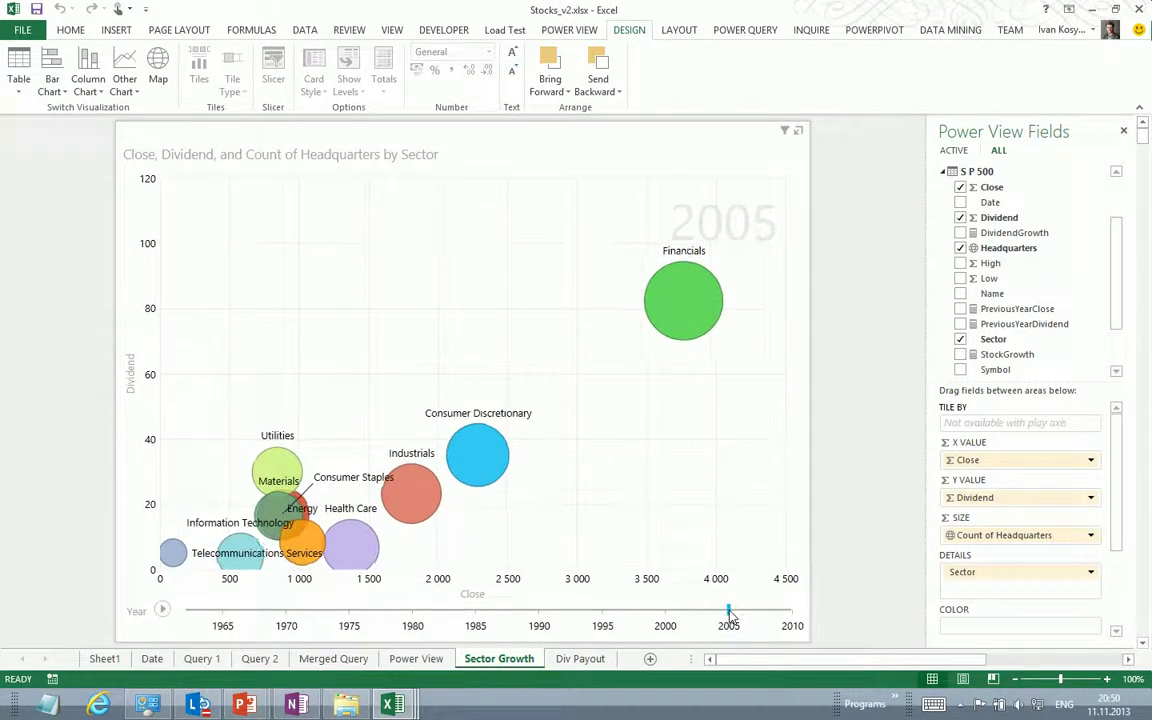
click(668, 612)
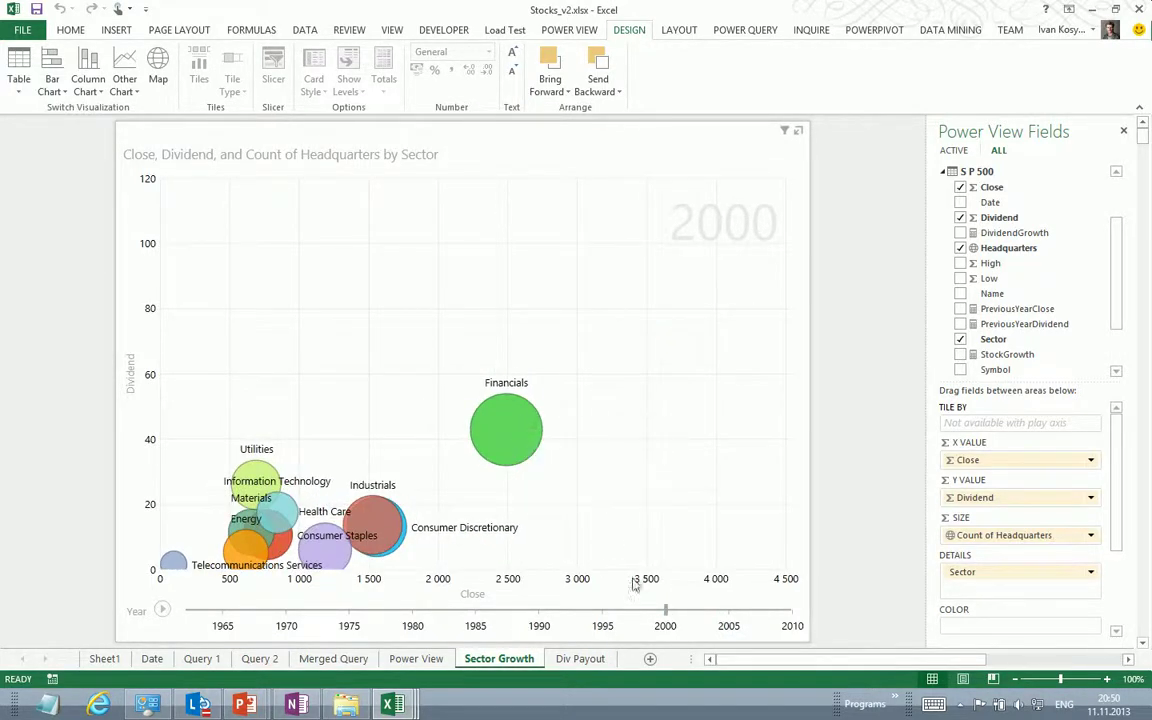
click(720, 612)
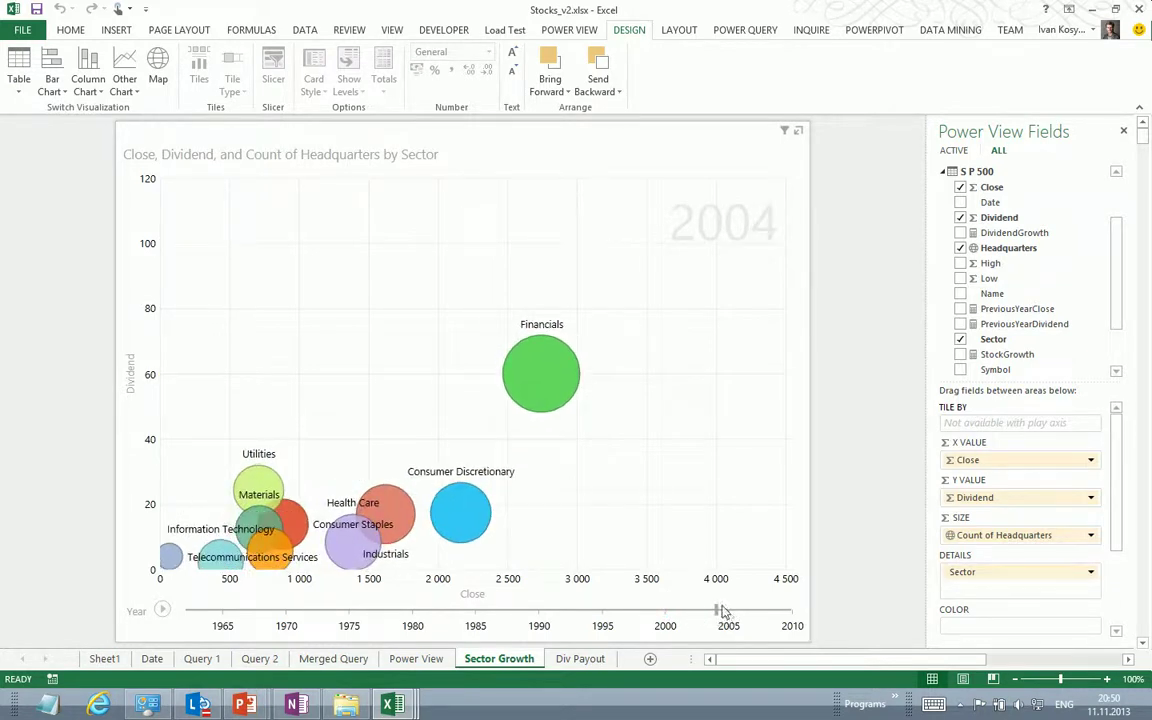
Compare the sector bubbles in 2006 and 2001, go back to 2006, and return the chart to its normal size
mouse_move(720, 612)
mouse_down()
mouse_move(676, 614)
mouse_move(756, 618)
mouse_move(739, 620)
mouse_up()
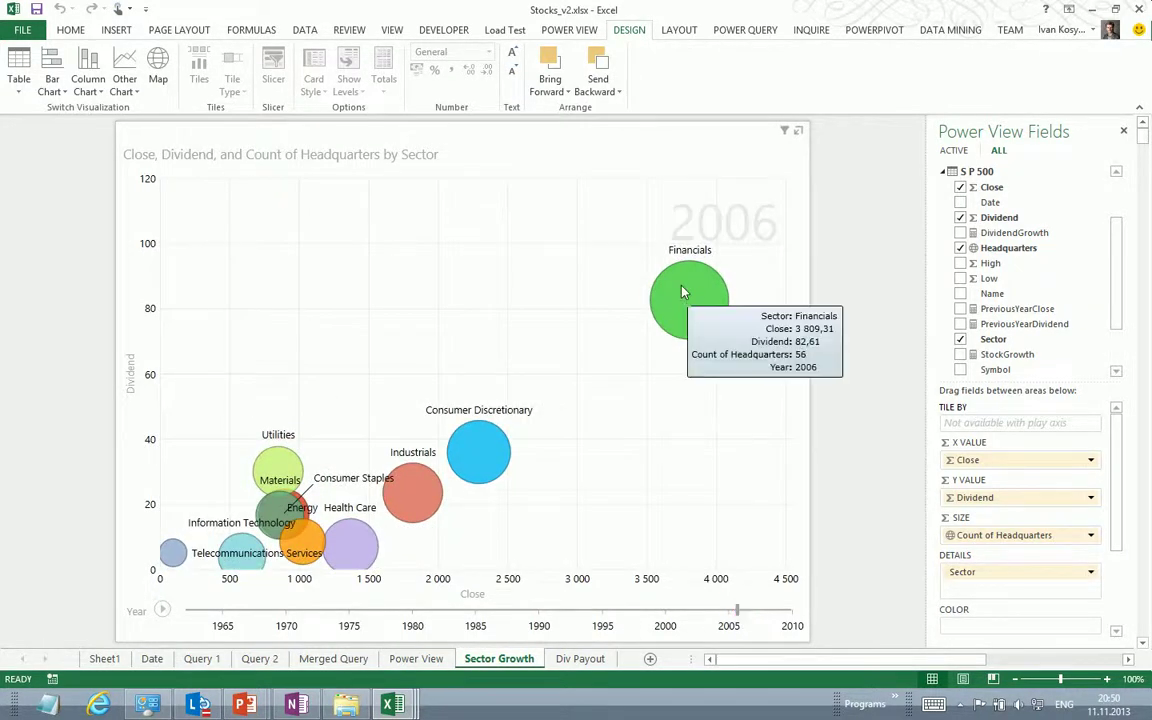
drag(737, 613, 685, 621)
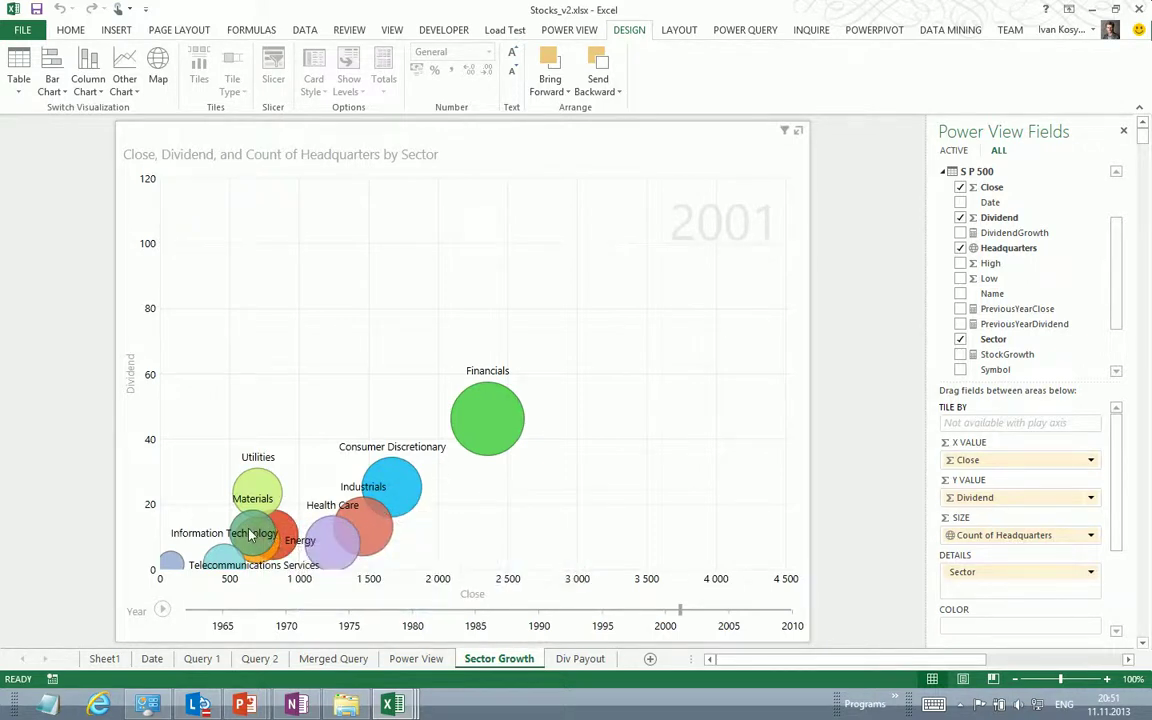
drag(696, 617, 737, 617)
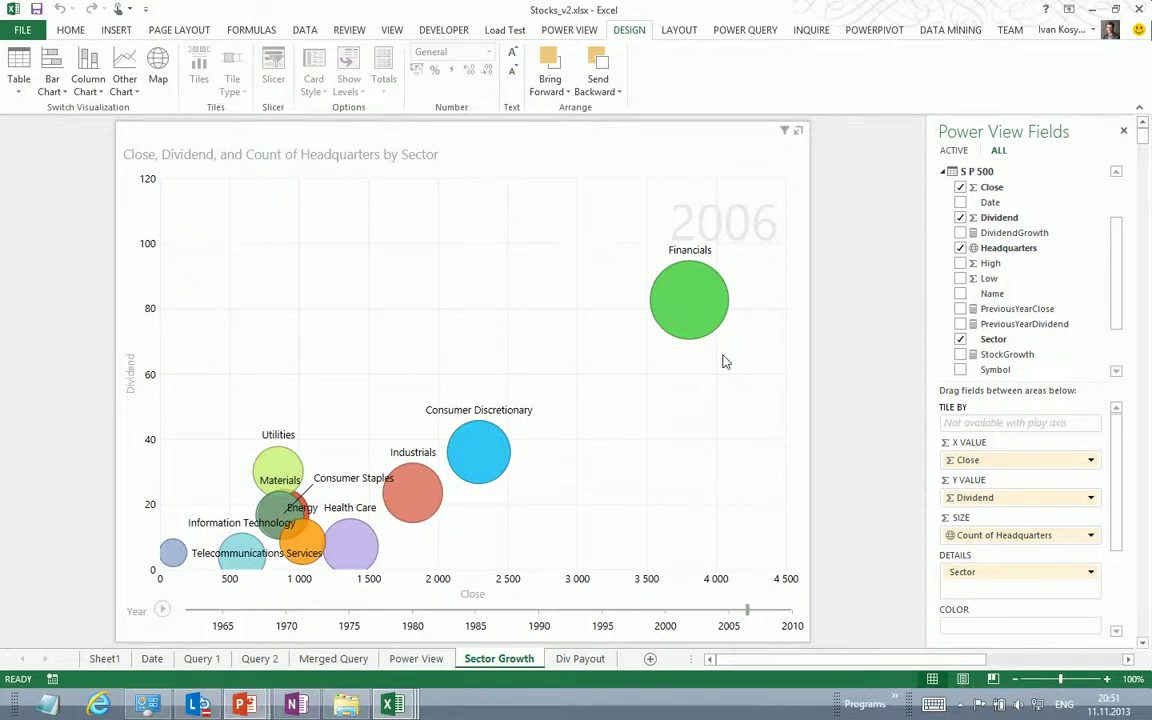
click(797, 133)
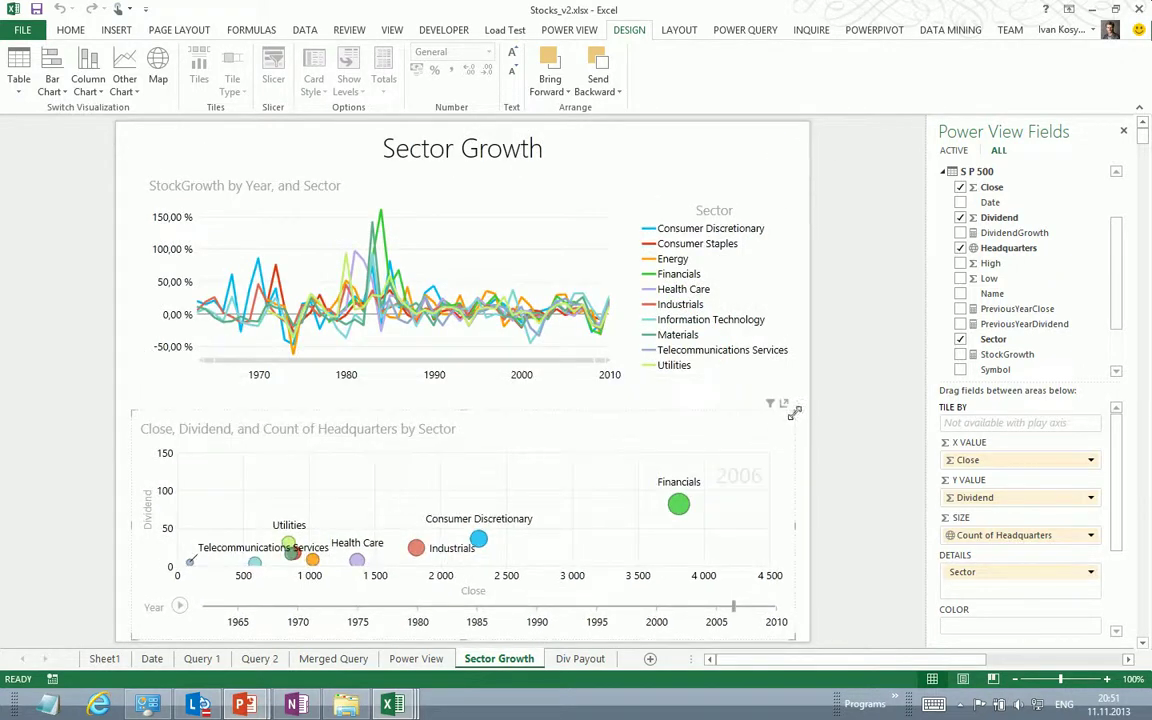
Convert the lower bubble chart to a map and remove Year from its vertical multiples
click(157, 74)
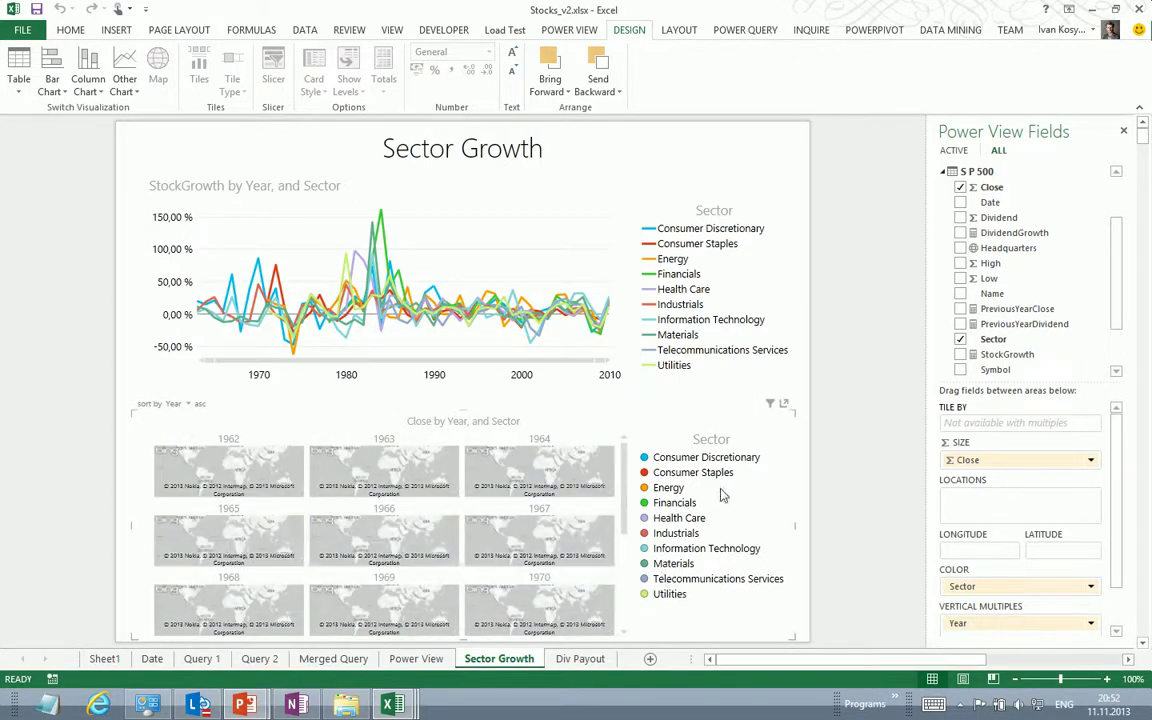
scroll(1116, 553, down, 1)
drag(1013, 576, 998, 328)
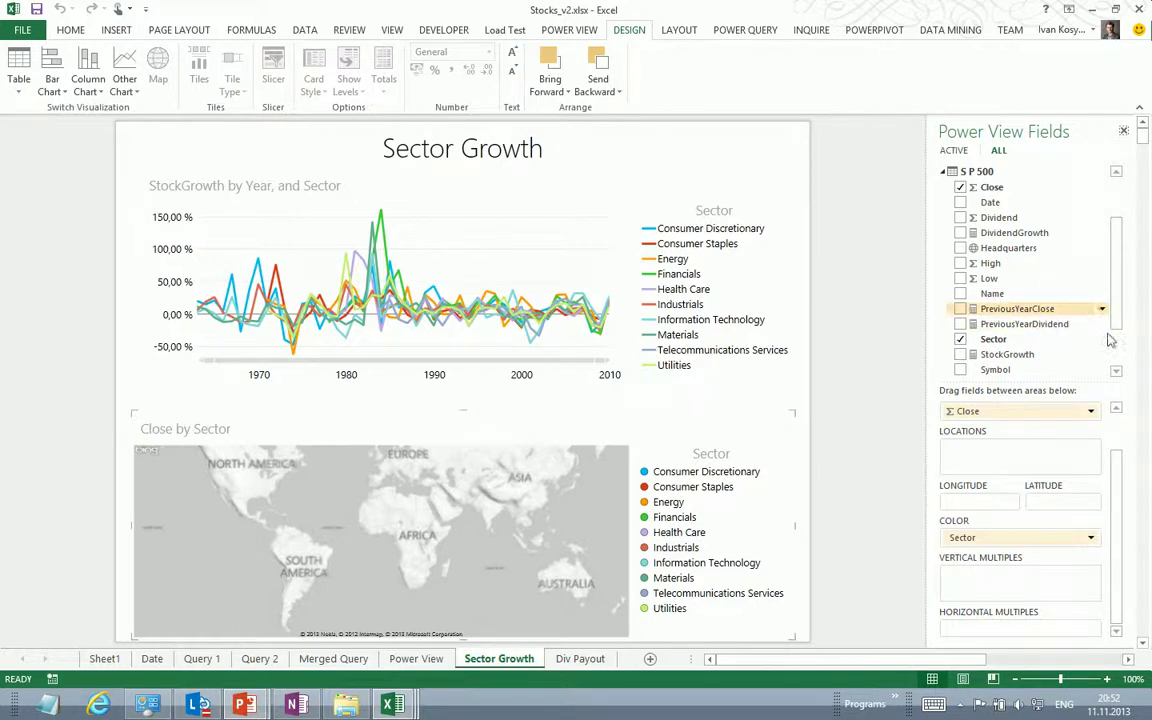
Add the Headquarters field as the map's location, keeping Close as size and Sector as color
scroll(1119, 494, up, 1)
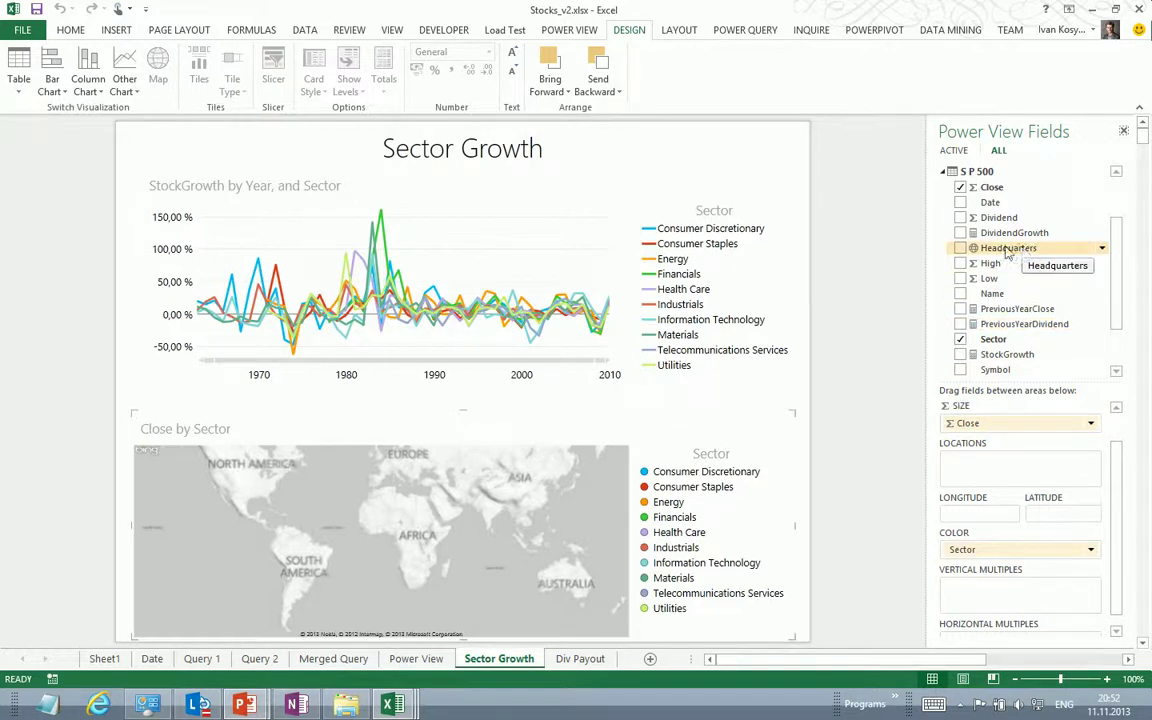
drag(1003, 255, 1005, 464)
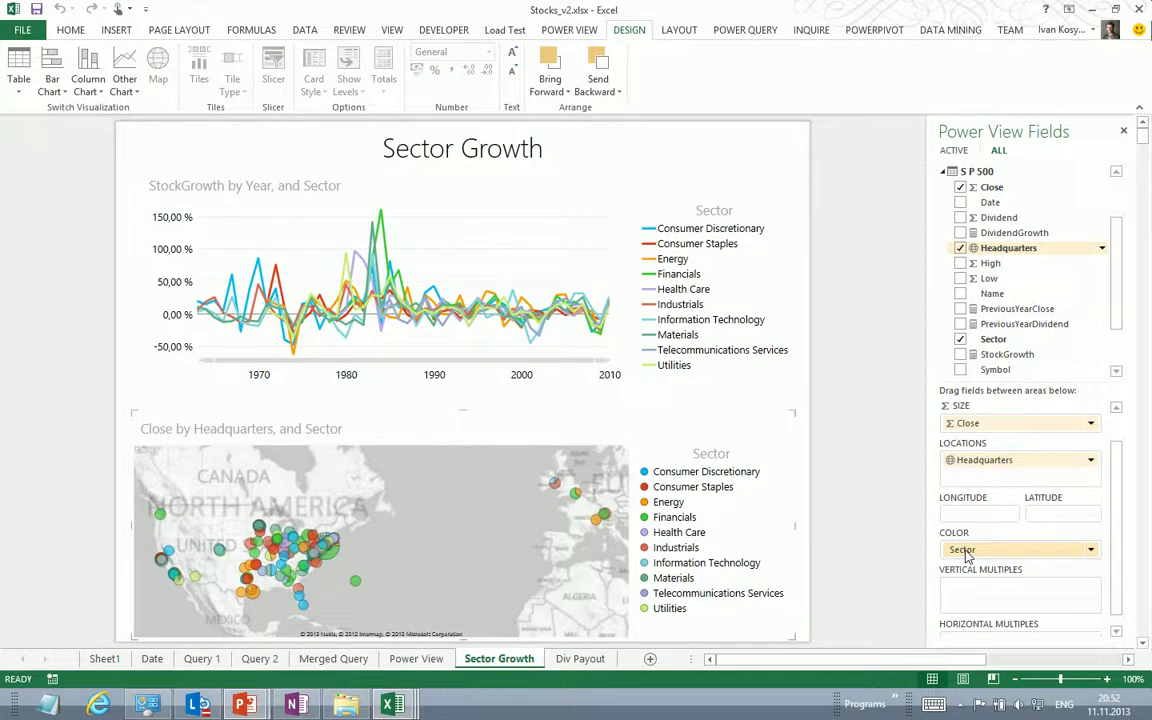
scroll(1062, 421, down, 1)
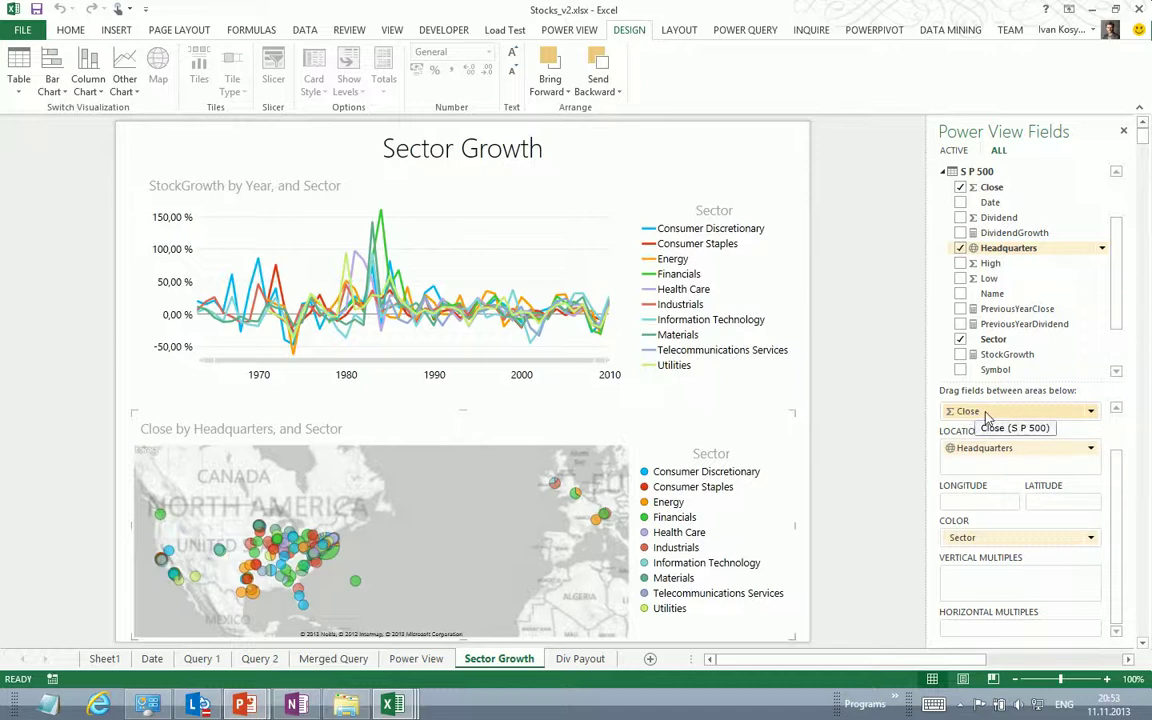
mouse_move(987, 418)
mouse_down()
mouse_move(982, 222)
mouse_move(982, 410)
mouse_move(970, 418)
mouse_up()
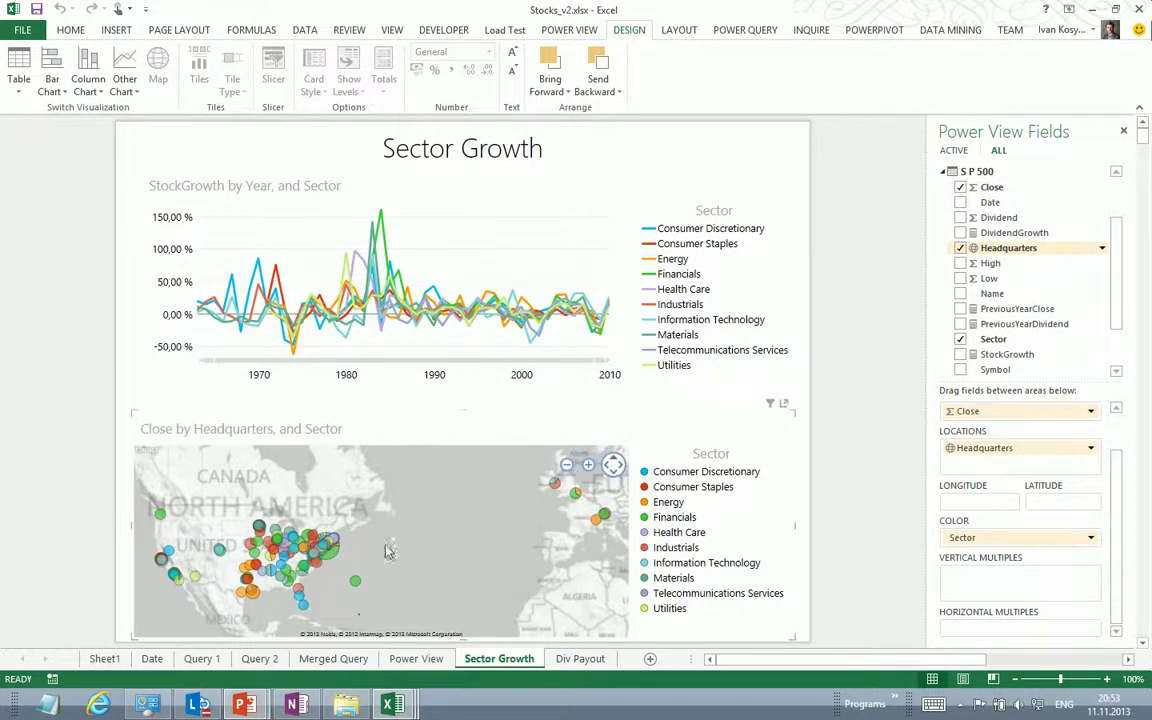
Enlarge the map over the United States and highlight Consumer Discretionary, Consumer Staples, Energy, Financials and Health Care in turn
click(588, 465)
click(589, 466)
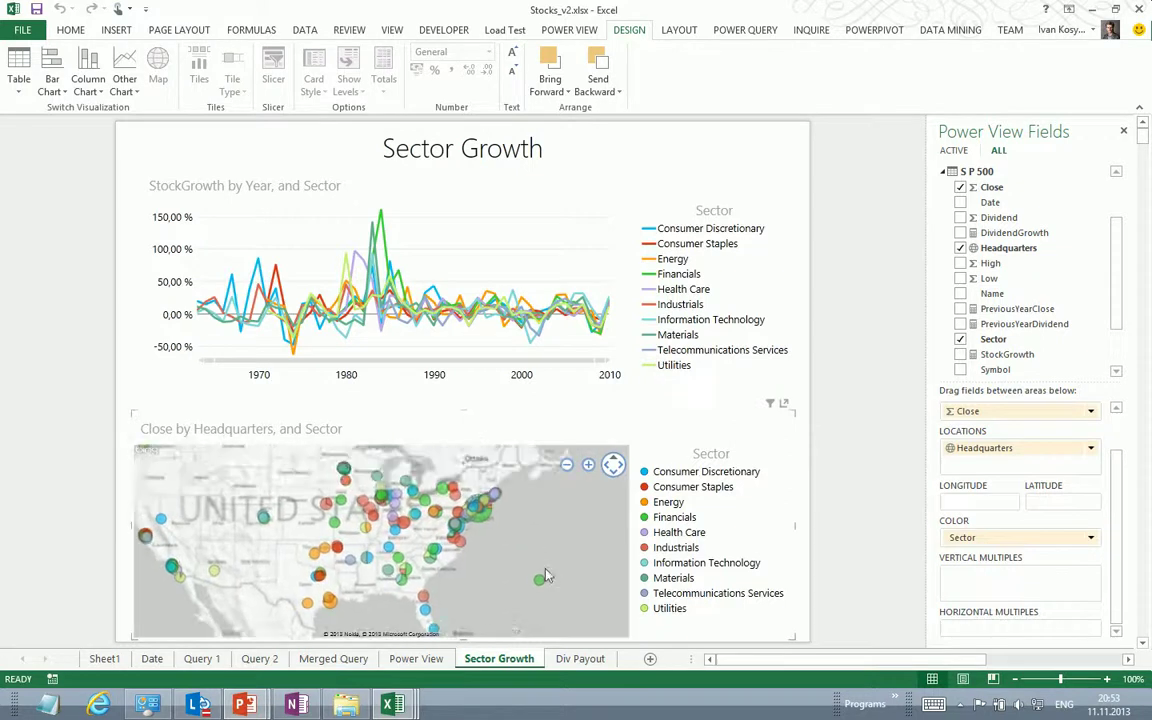
click(785, 405)
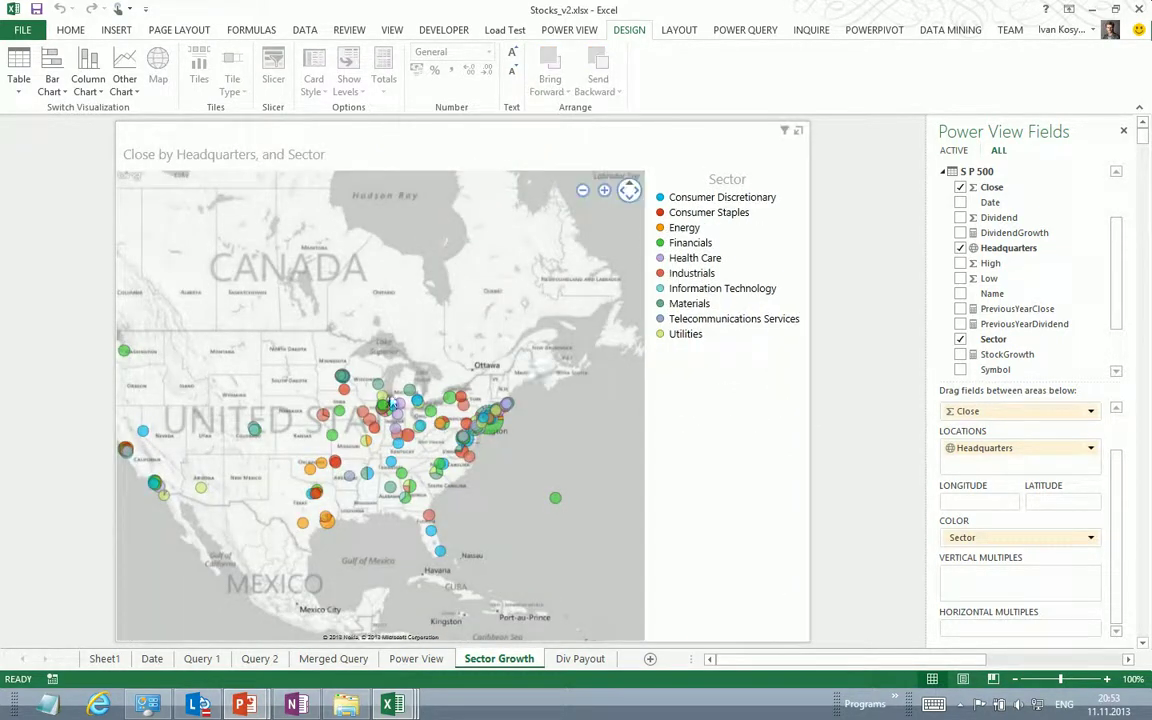
click(676, 199)
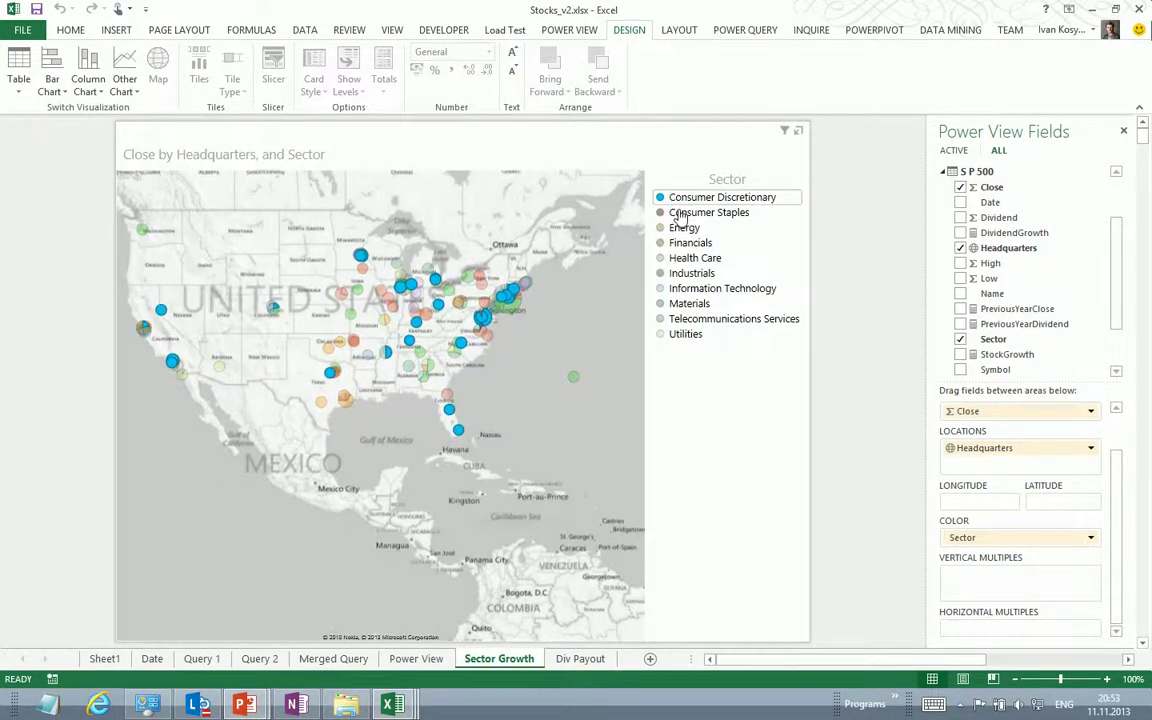
click(680, 214)
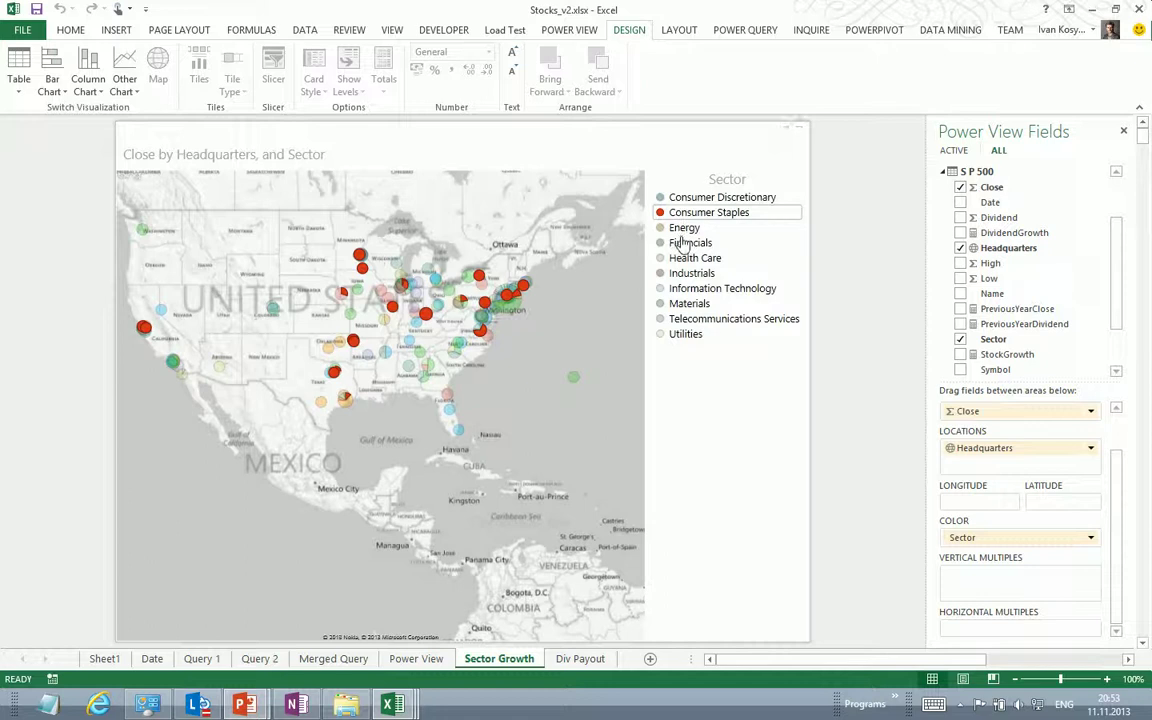
click(682, 232)
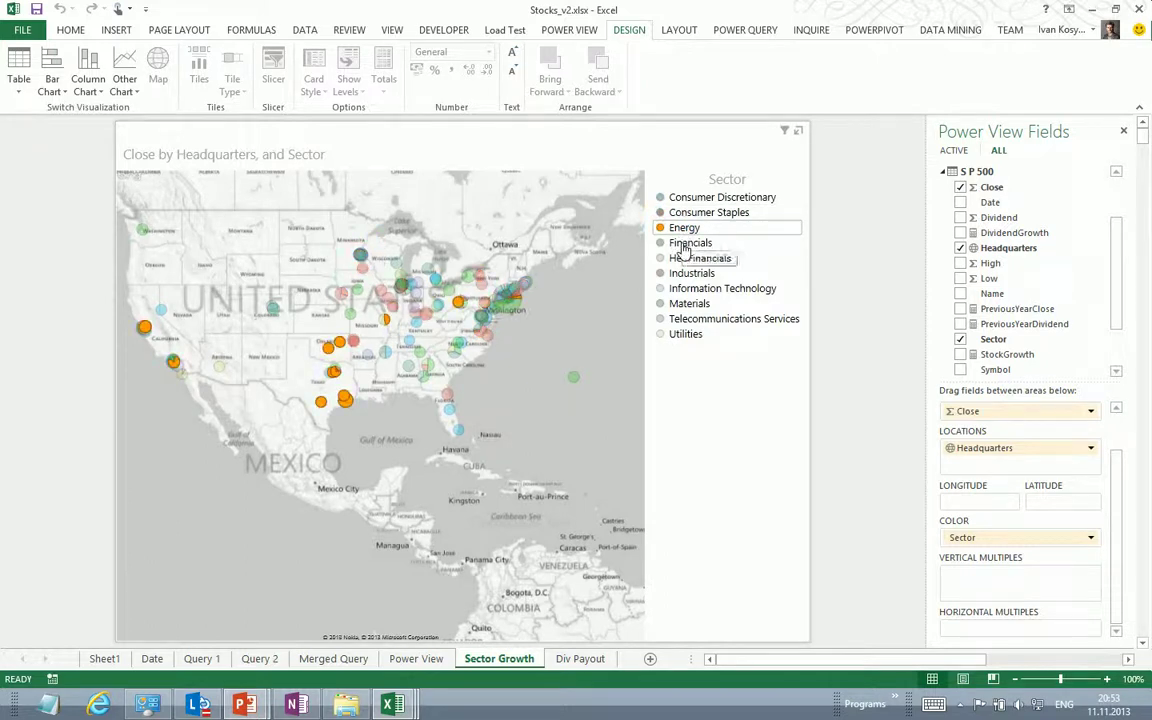
click(684, 246)
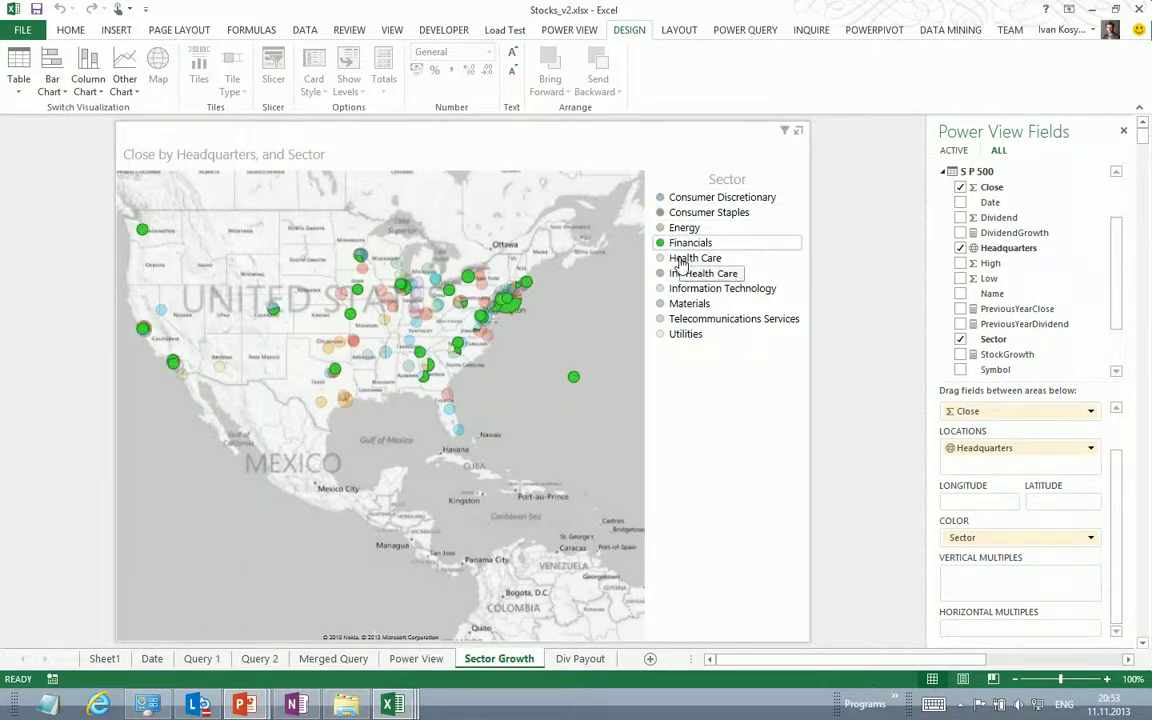
click(680, 260)
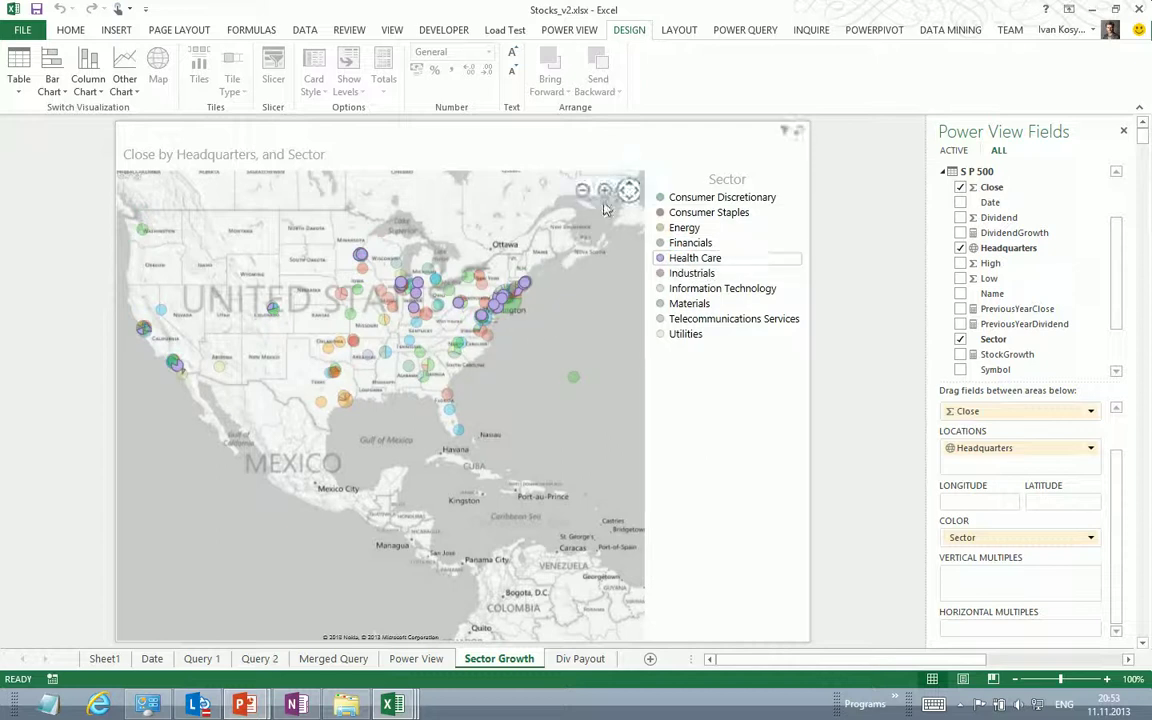
Clear the sector highlight and examine the company headquarters around New York on the map
click(604, 190)
drag(567, 272, 402, 319)
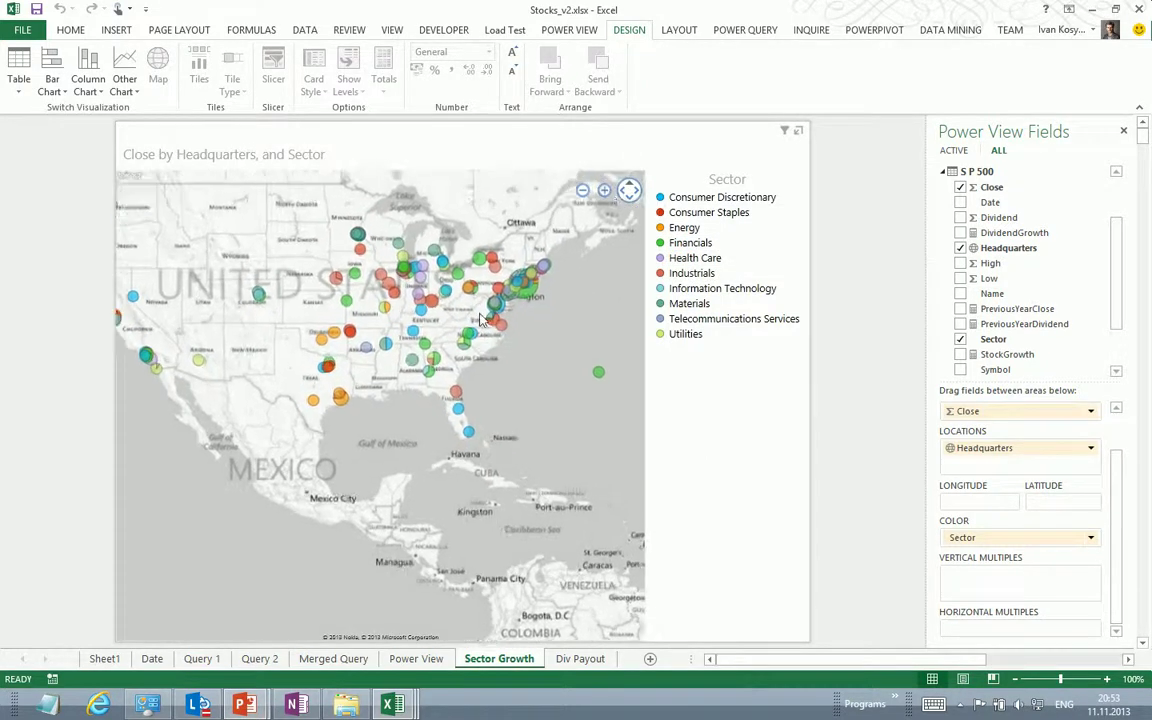
click(606, 192)
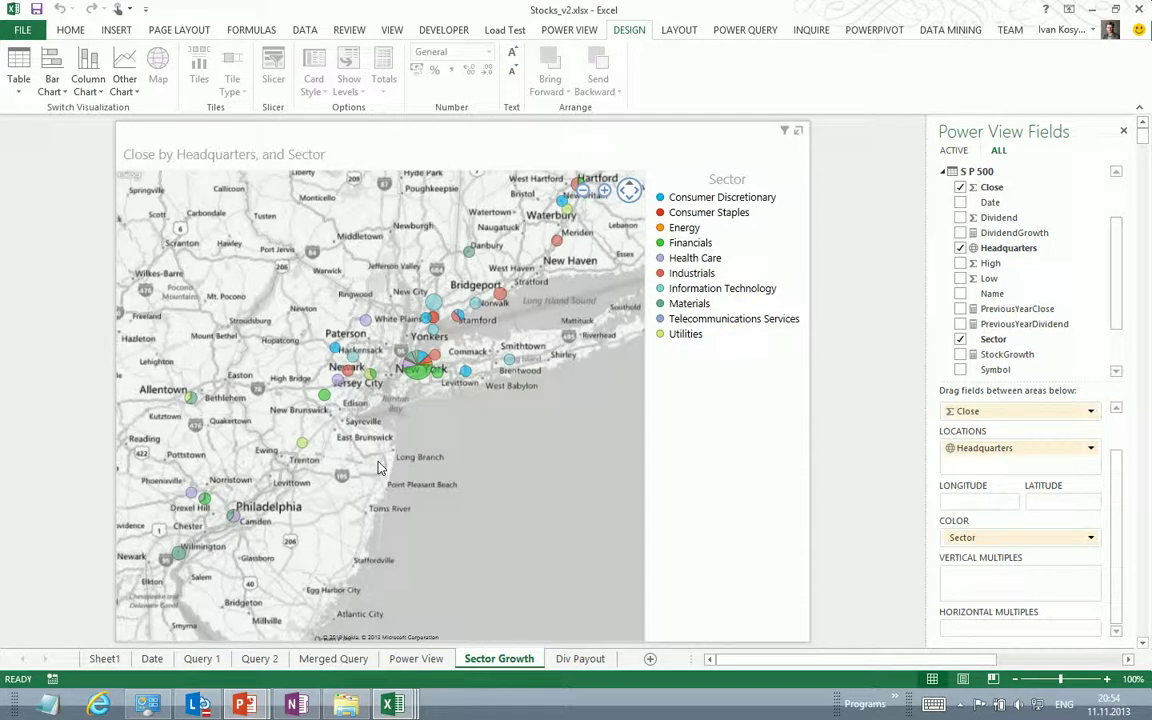
Switch to the running PowerPoint slide show of the MTC Stock Trading presentation
mouse_move(244, 705)
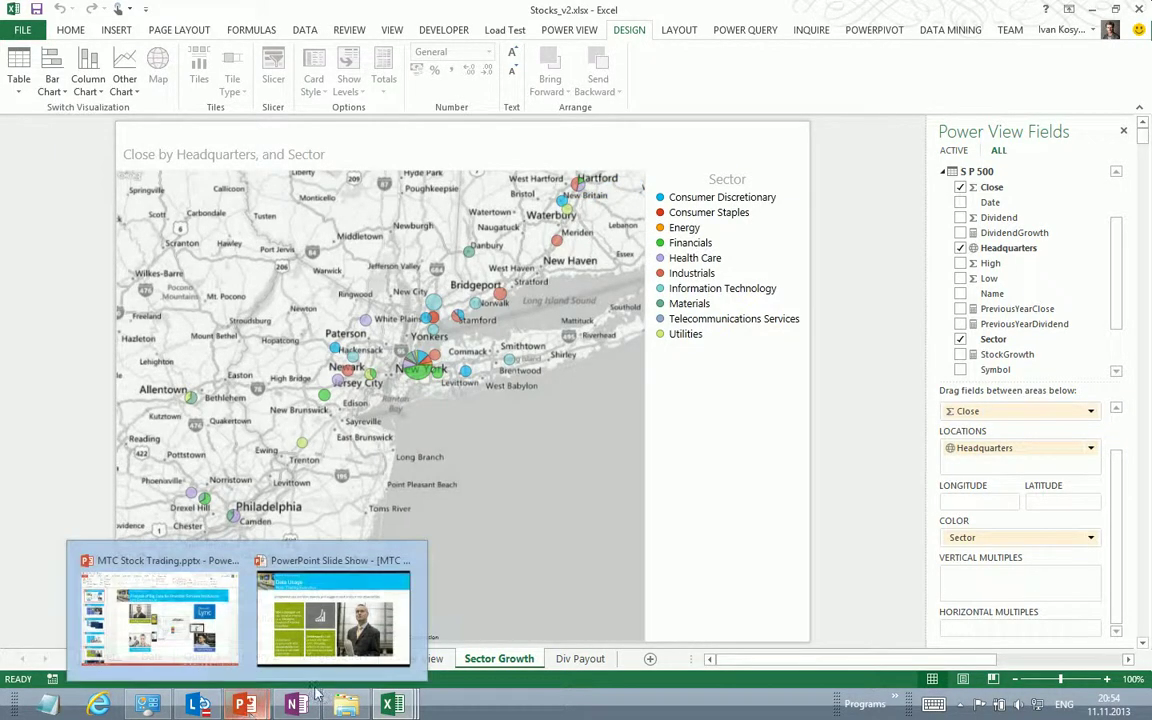
click(343, 640)
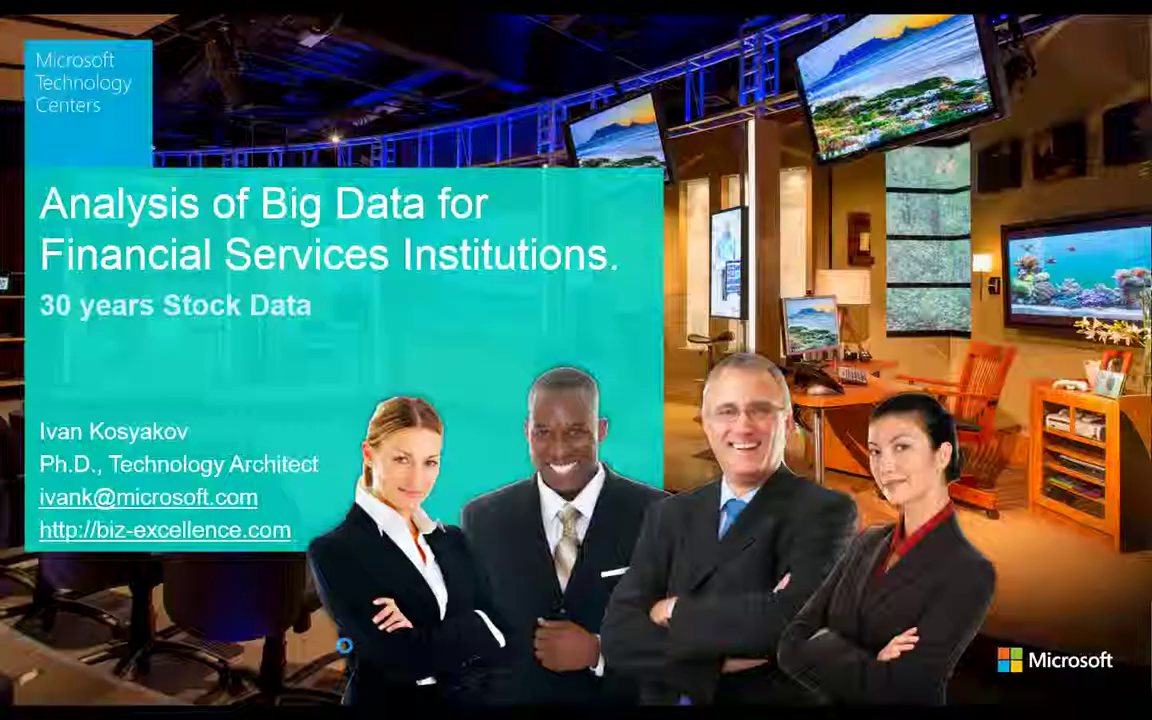